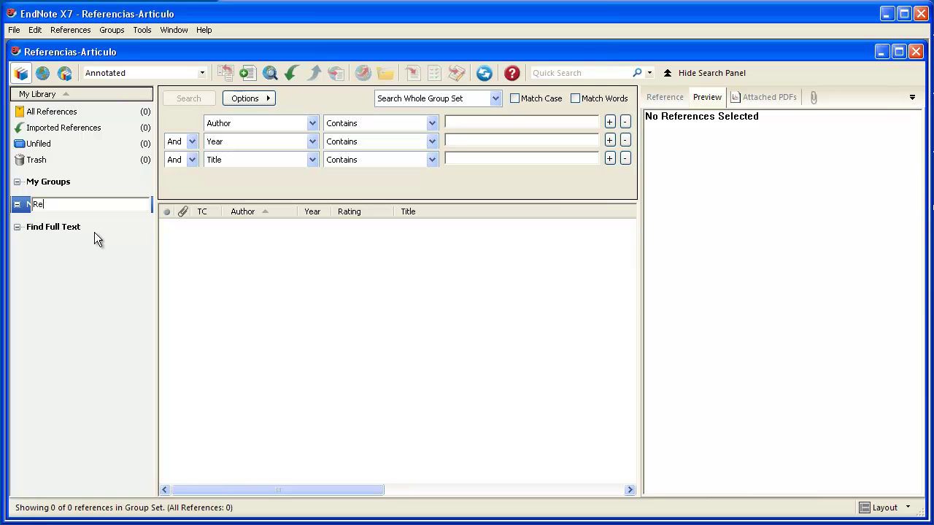
- Name the new group set Referencias a mano and create a group named Articulo 1 inside it
{"action": "type", "text": "ferencias a mano"}
{"action": "left_click", "coordinate": [36, 215]}
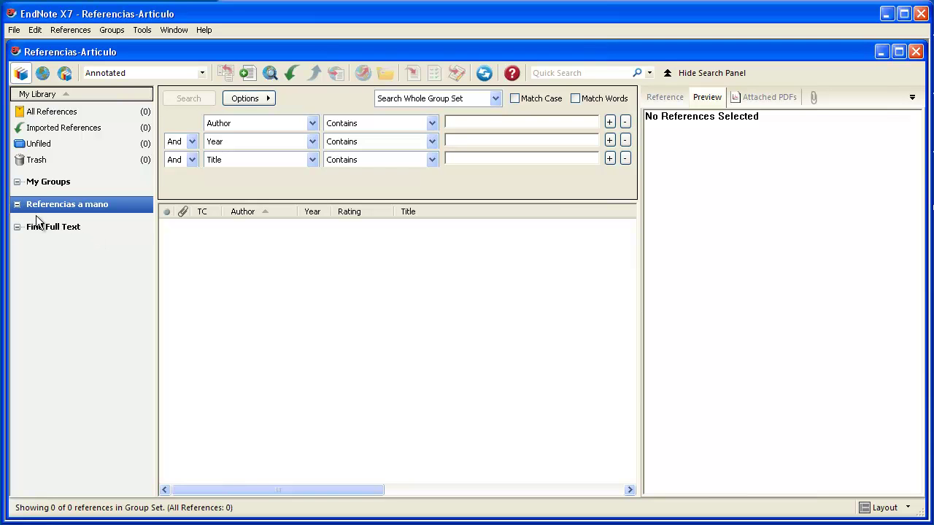
{"action": "right_click", "coordinate": [35, 206]}
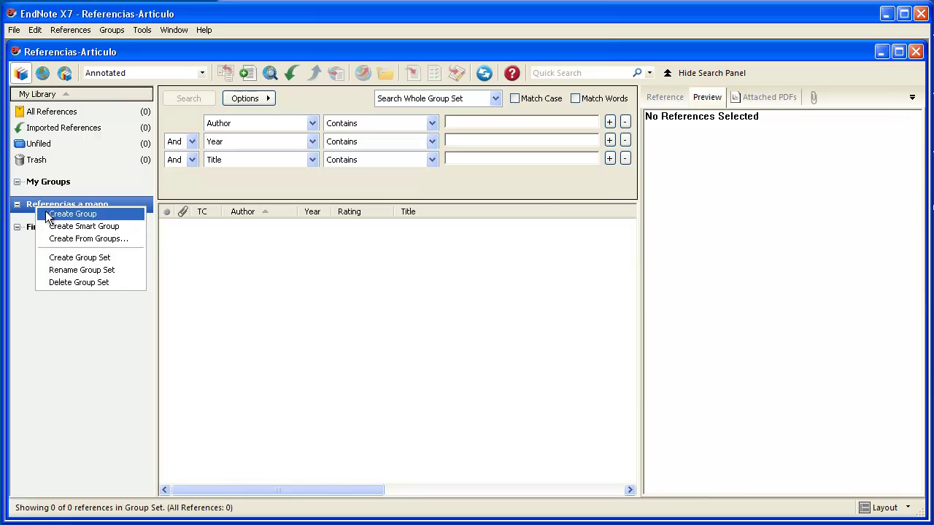
{"action": "left_click", "coordinate": [45, 211]}
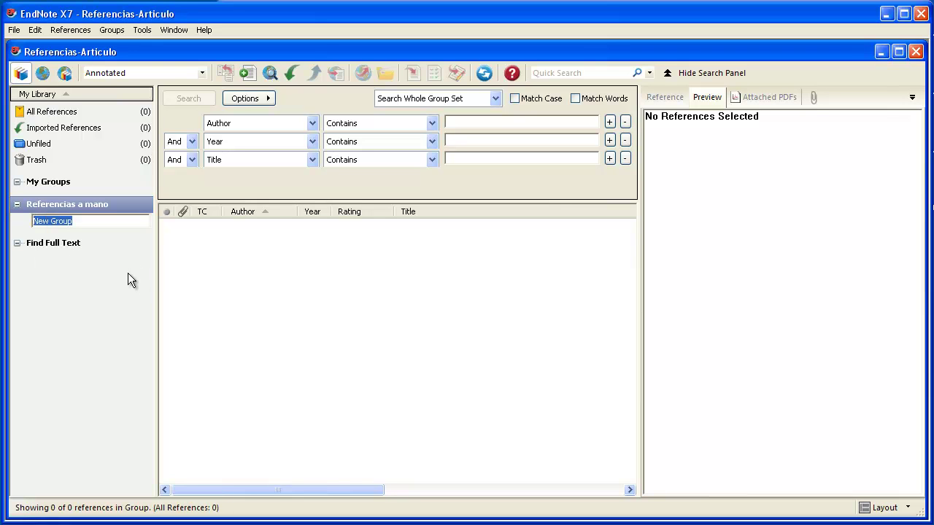
{"action": "type", "text": "Art-"}
{"action": "key", "text": "BackSpace"}
{"action": "type", "text": "iculo 1"}
{"action": "key", "text": "Return"}
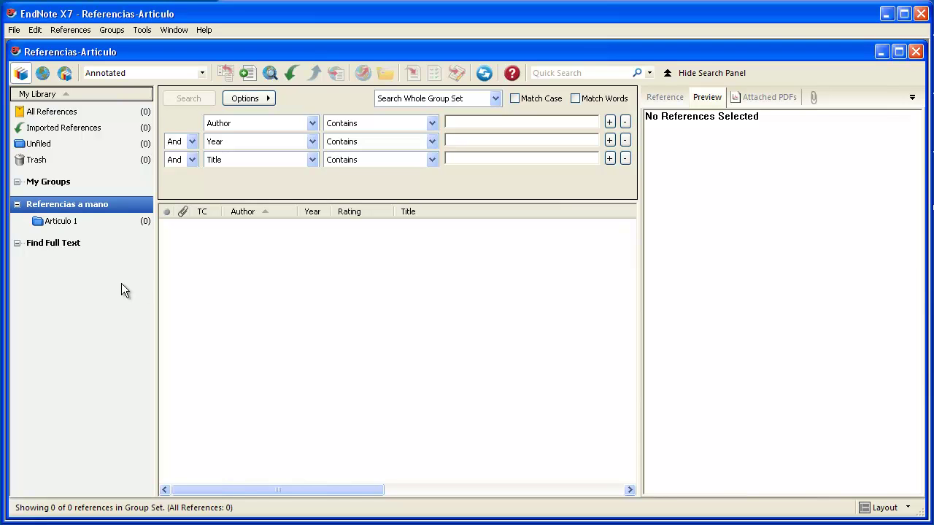
- Start a new reference in the Articulo 1 group with Journal Article as its reference type
{"action": "left_click", "coordinate": [72, 220]}
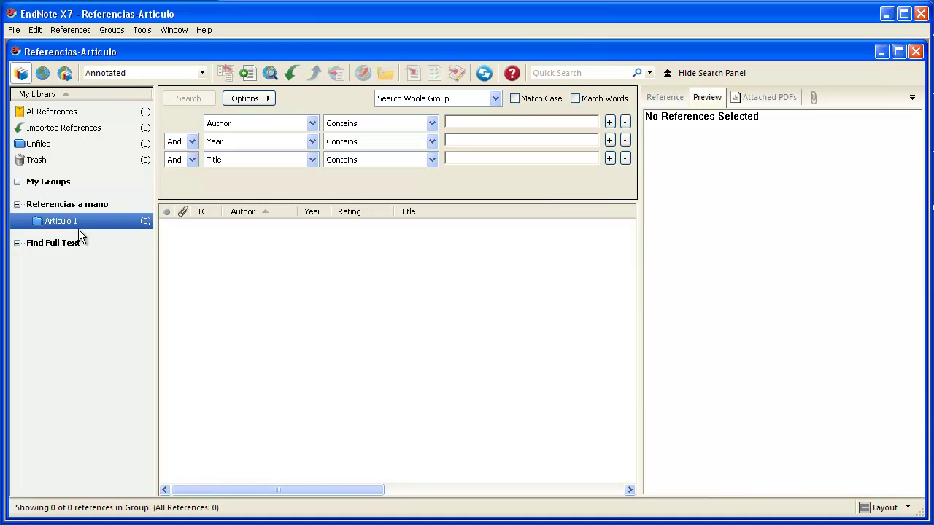
{"action": "left_click", "coordinate": [247, 74]}
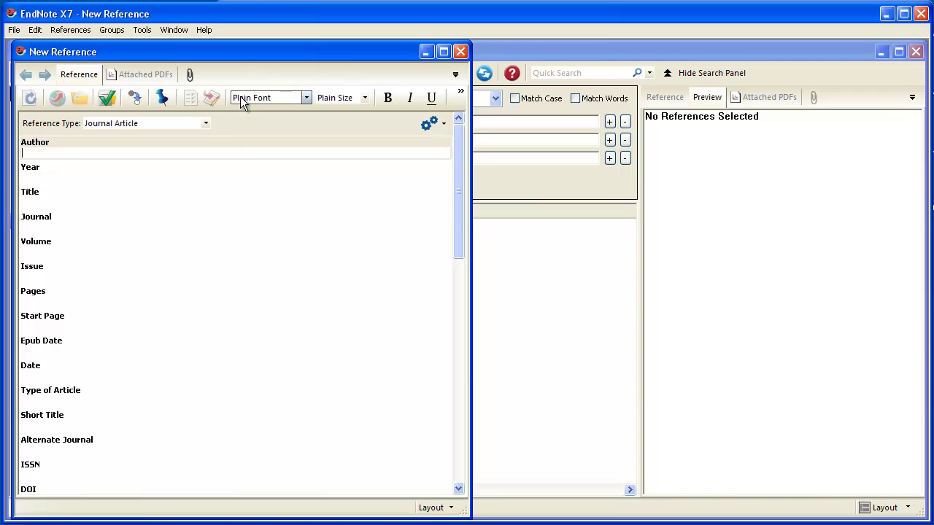
{"action": "left_click", "coordinate": [207, 124]}
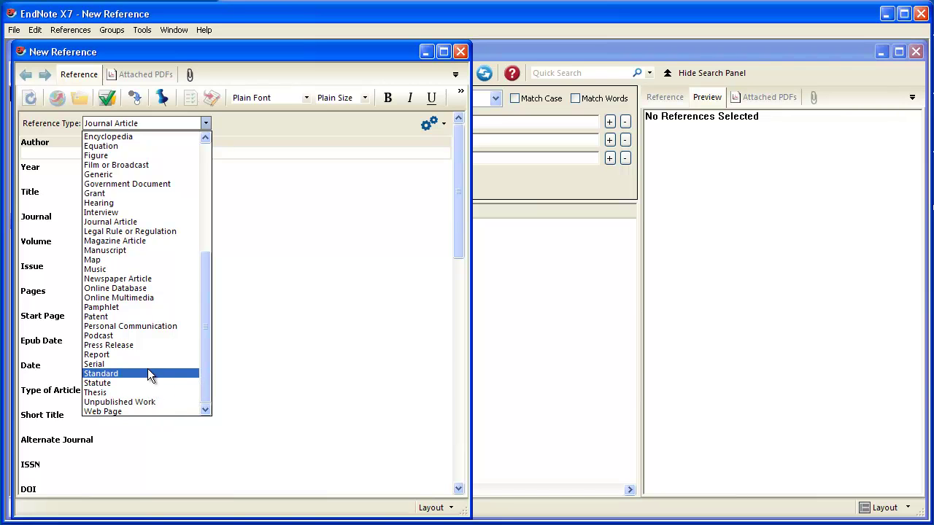
{"action": "left_click_drag", "start_coordinate": [202, 345], "coordinate": [219, 194]}
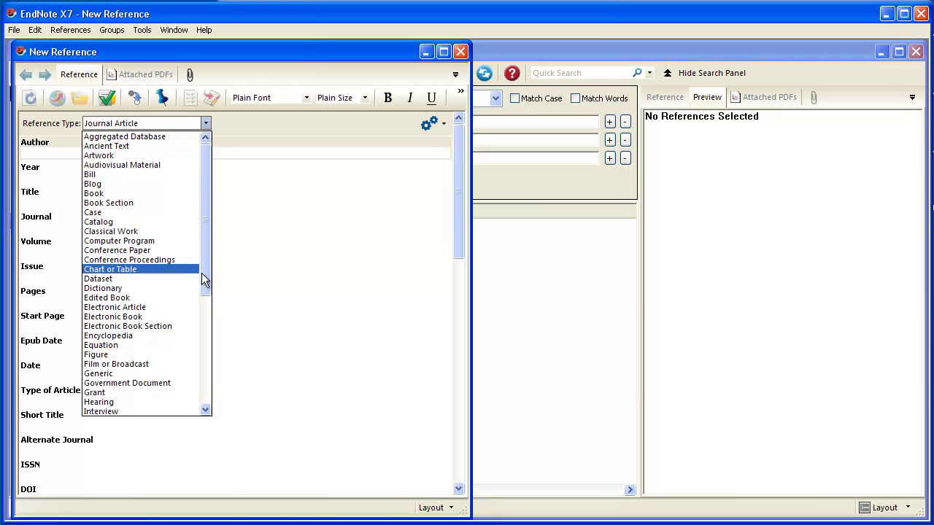
{"action": "left_click_drag", "start_coordinate": [203, 279], "coordinate": [175, 319]}
{"action": "left_click", "coordinate": [137, 373]}
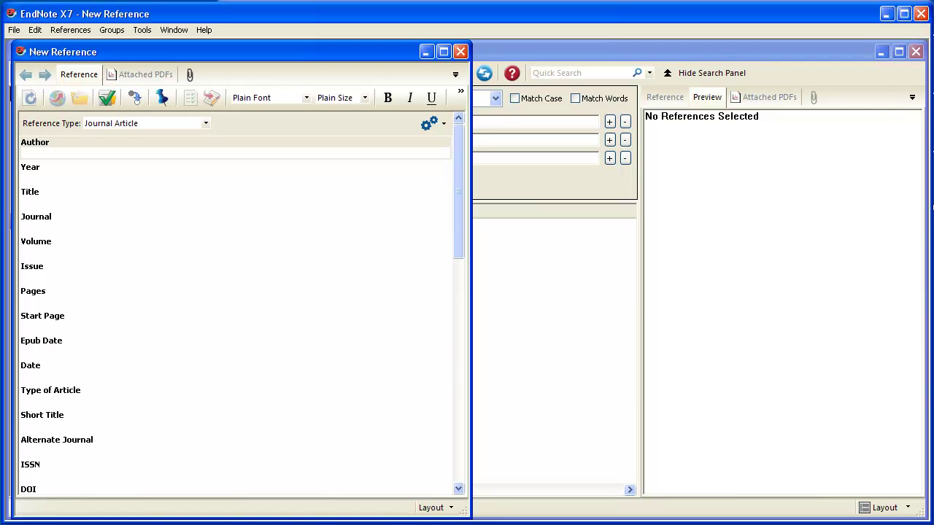
- Switch to the article PDF in Adobe Acrobat Pro and examine its author list and journal citation line
{"action": "key", "text": "alt+Tab"}
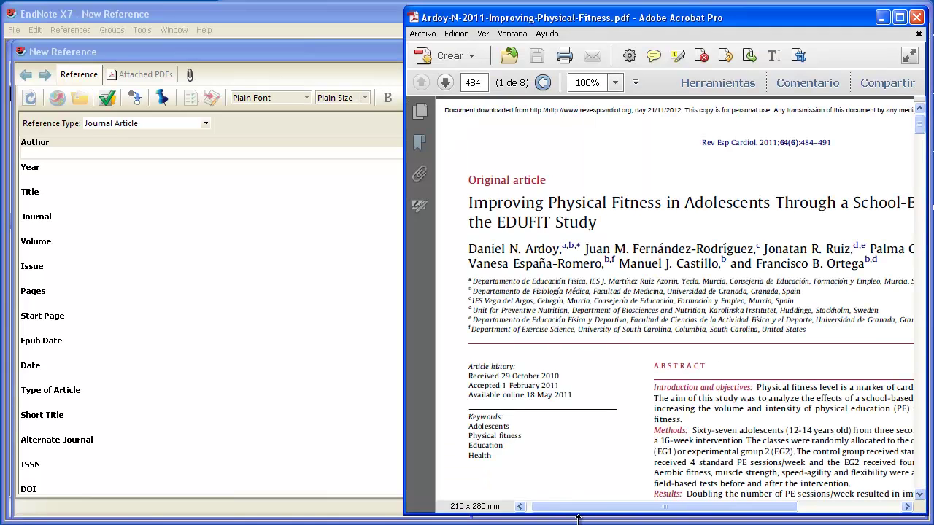
{"action": "left_click_drag", "start_coordinate": [576, 509], "coordinate": [586, 514]}
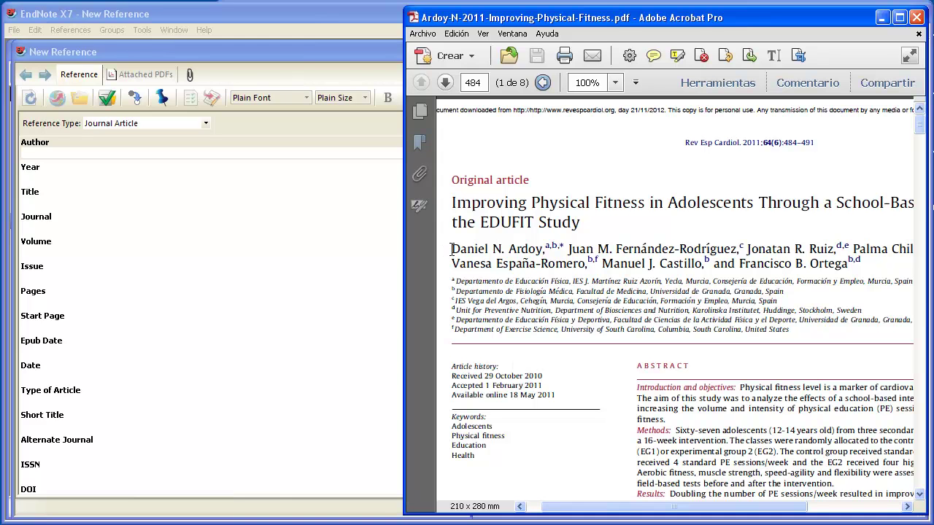
{"action": "left_click", "coordinate": [91, 173]}
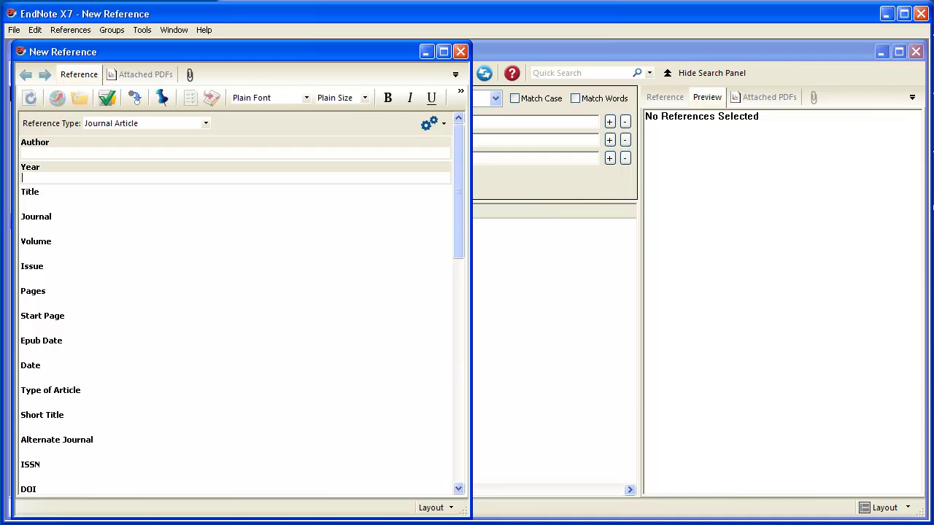
{"action": "key", "text": "alt+Tab"}
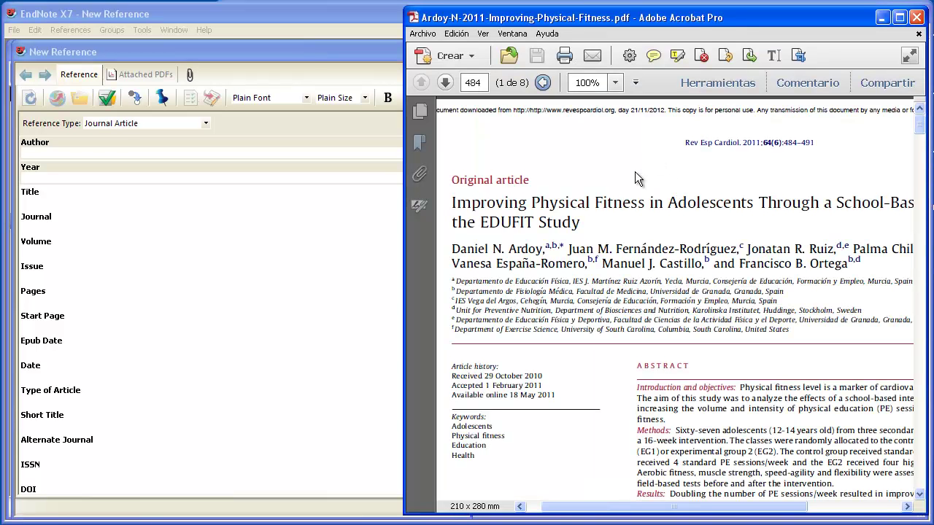
{"action": "mouse_move", "coordinate": [748, 148]}
- Return to the new reference in EndNote and enter the article's first two authors, one per line, surname first
{"action": "left_click", "coordinate": [60, 154]}
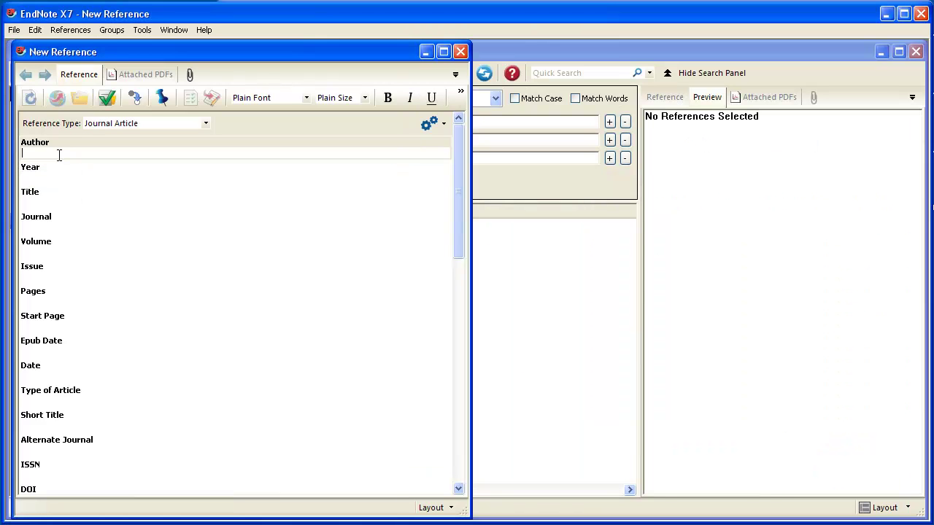
{"action": "type", "text": "Ardoy, Daniel N."}
{"action": "key", "text": "Return"}
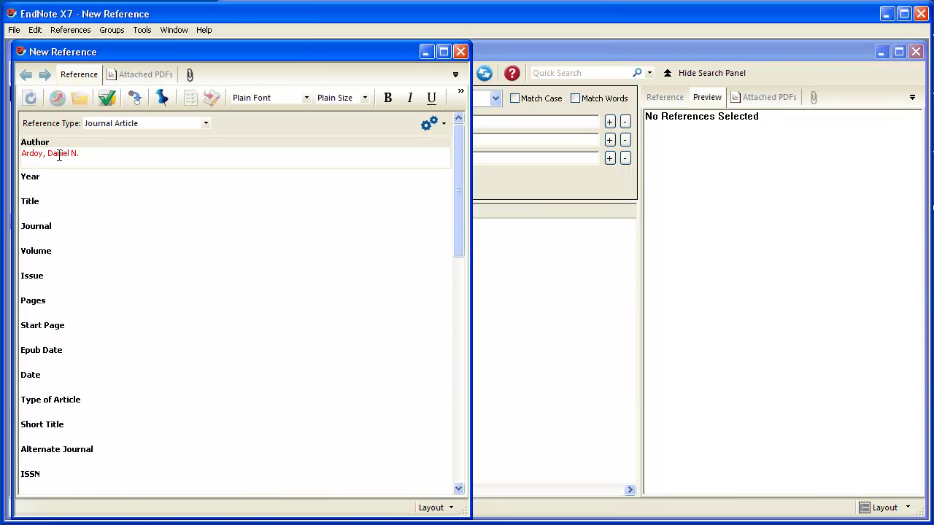
{"action": "type", "text": "Fernández-Rodríguez, Juan M."}
{"action": "key", "text": "Return"}
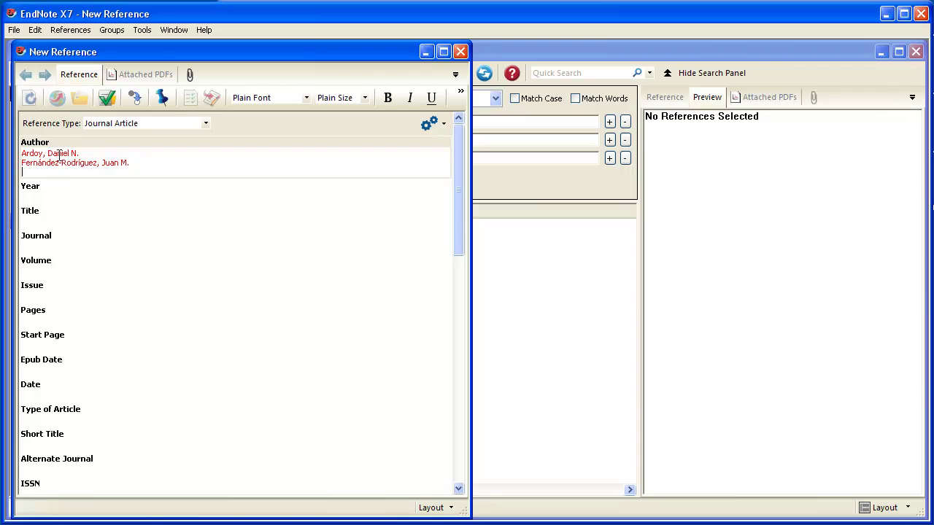
- Add the article's third and fourth authors on separate lines of the Author field, surname first
{"action": "type", "text": "Ned"}
{"action": "key", "text": "BackSpace"}
{"action": "key", "text": "BackSpace"}
{"action": "key", "text": "BackSpace"}
{"action": "type", "text": "Ru"}
{"action": "key", "text": "BackSpace"}
{"action": "key", "text": "BackSpace"}
{"action": "type", "text": "Ruiz, Jonatan R."}
{"action": "key", "text": "Return"}
{"action": "type", "text": "Chil"}
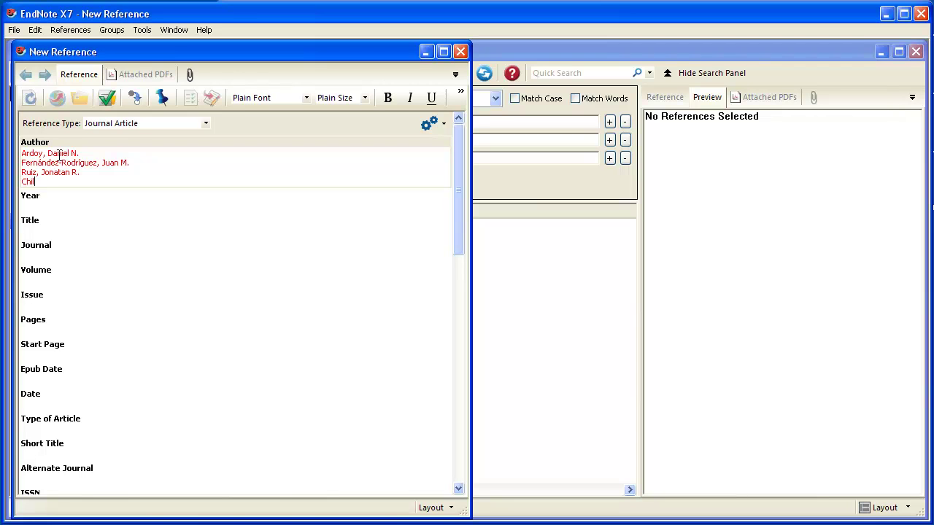
{"action": "type", "text": "lón, Palma"}
{"action": "key", "text": "Return"}
- Add the article's last three authors on separate lines, surname first, and set the Year to 2001
{"action": "type", "text": "España"}
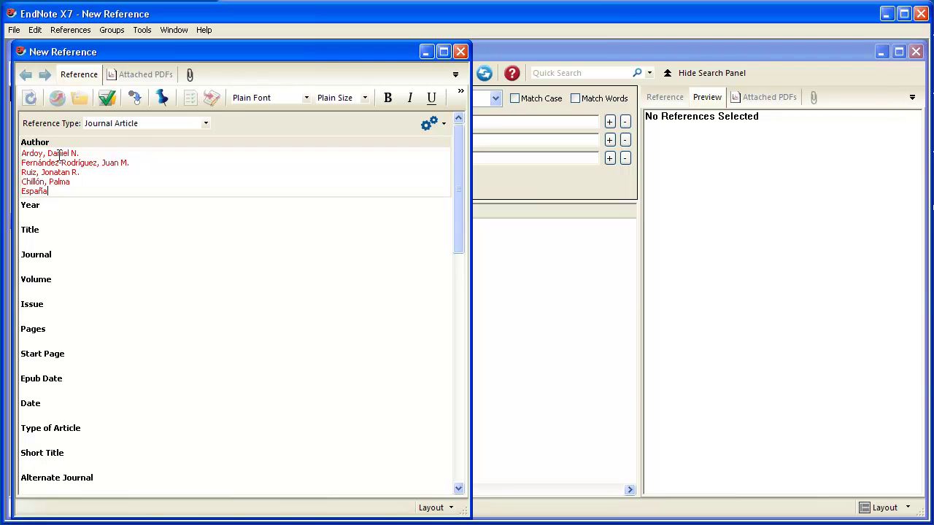
{"action": "type", "text": "-Romero, Vanesa"}
{"action": "key", "text": "Return"}
{"action": "type", "text": "Castillo, Manuel J"}
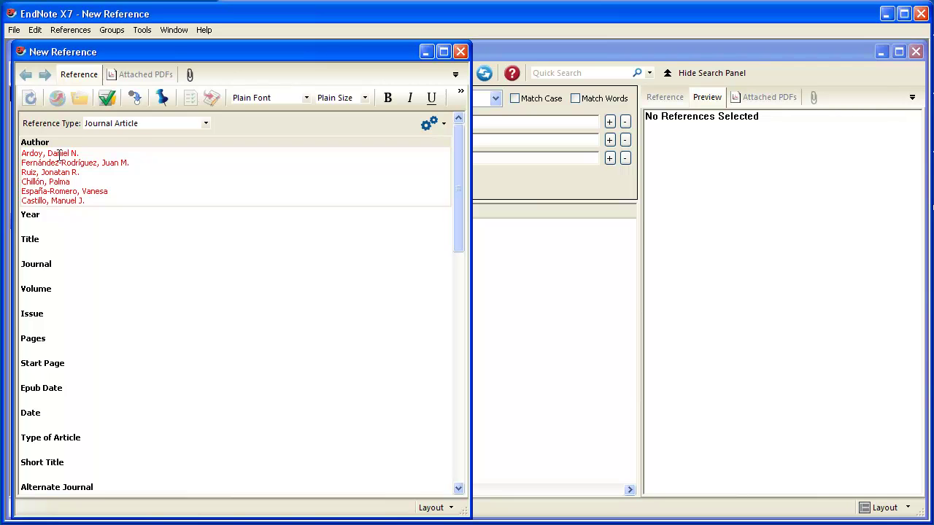
{"action": "type", "text": "."}
{"action": "key", "text": "Return"}
{"action": "type", "text": "Ort"}
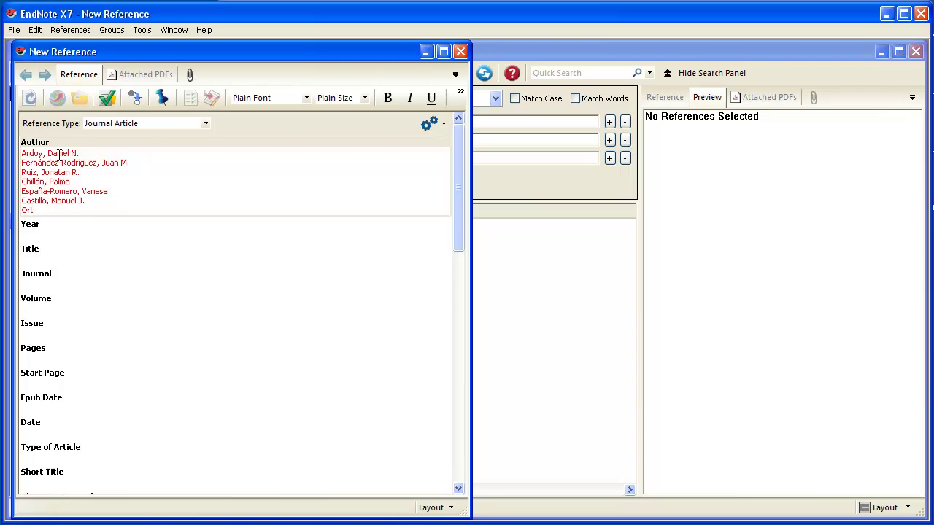
{"action": "type", "text": "ega, Francisco B."}
{"action": "key", "text": "Tab"}
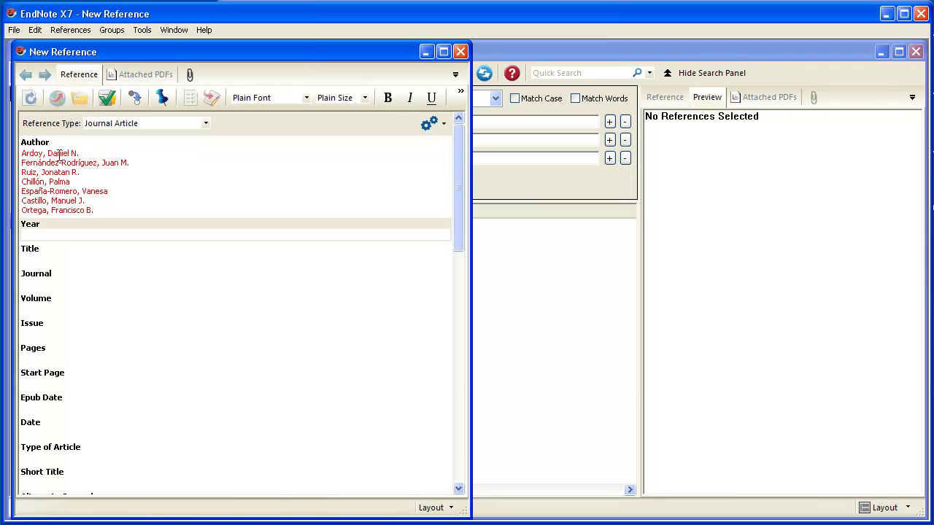
{"action": "type", "text": "2001"}
- Copy the article title from the PDF in Acrobat into the EndNote reference's Title field and join it into a single line
{"action": "key", "text": "alt+Tab"}
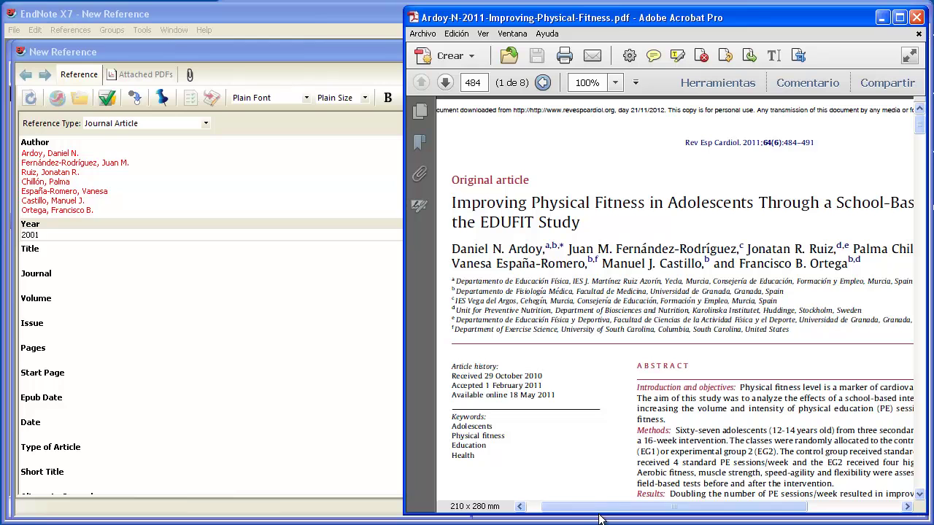
{"action": "left_click_drag", "start_coordinate": [595, 509], "coordinate": [582, 505]}
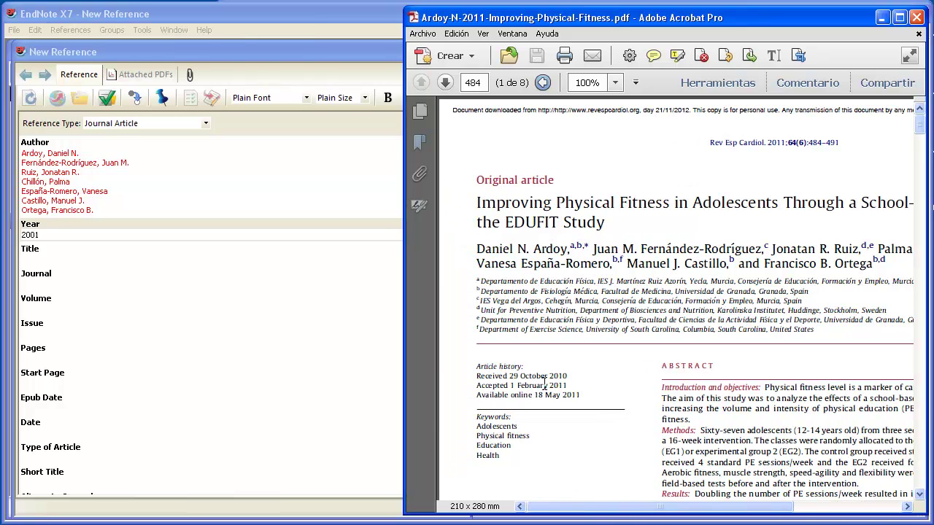
{"action": "left_click_drag", "start_coordinate": [476, 199], "coordinate": [610, 224]}
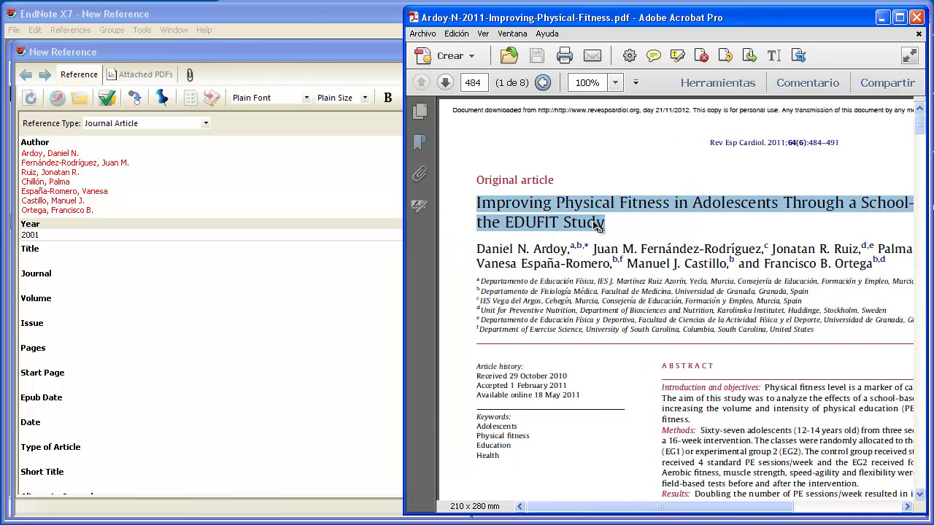
{"action": "right_click", "coordinate": [600, 222]}
{"action": "left_click", "coordinate": [609, 228]}
{"action": "left_click", "coordinate": [74, 259]}
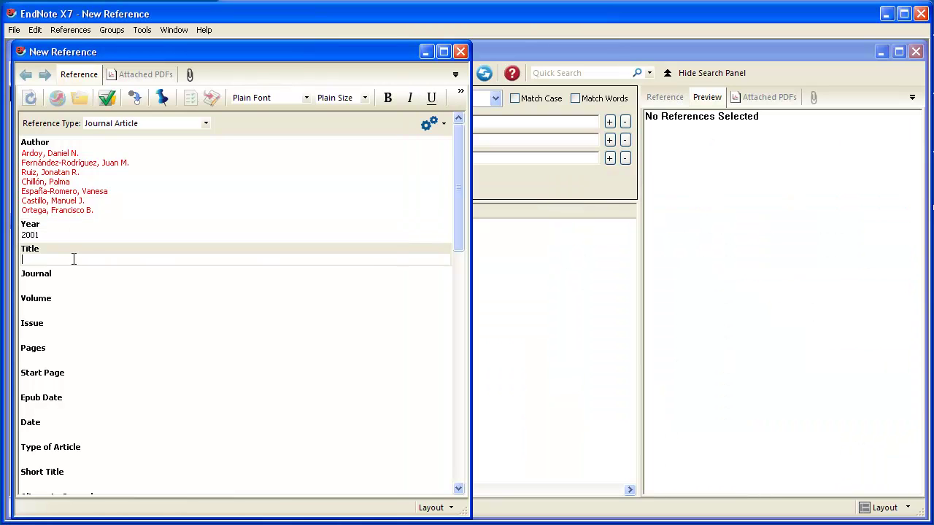
{"action": "type", "text": "Improving Physical Fitness in Adolescents Through a School-Based Intervention: the EDUFIT Study"}
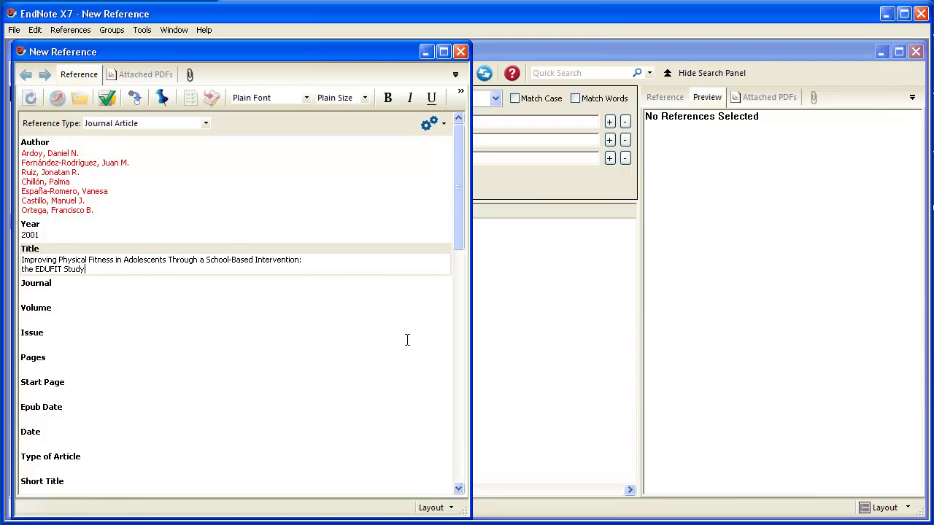
{"action": "left_click", "coordinate": [321, 259]}
{"action": "key", "text": "Delete"}
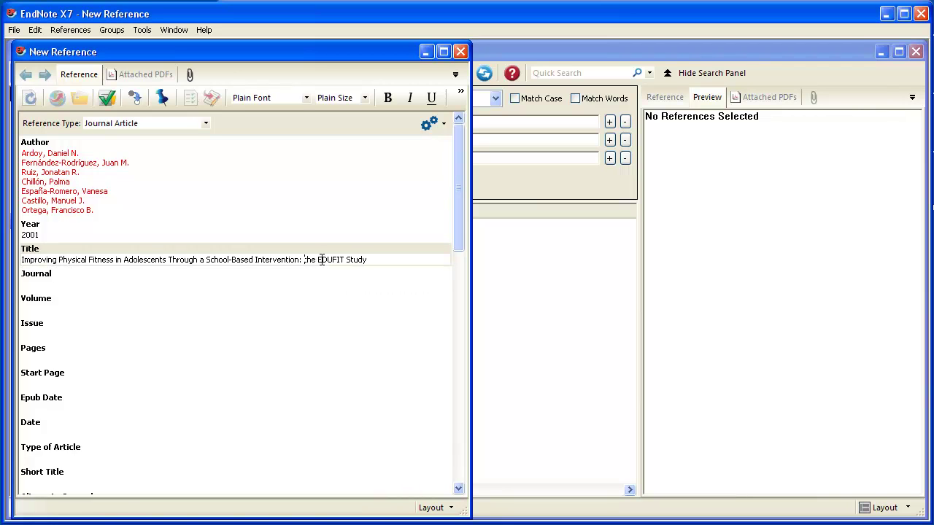
- Fill in the Journal field with Revista Española de Cardiología
{"action": "left_click", "coordinate": [158, 284]}
{"action": "type", "text": "R"}
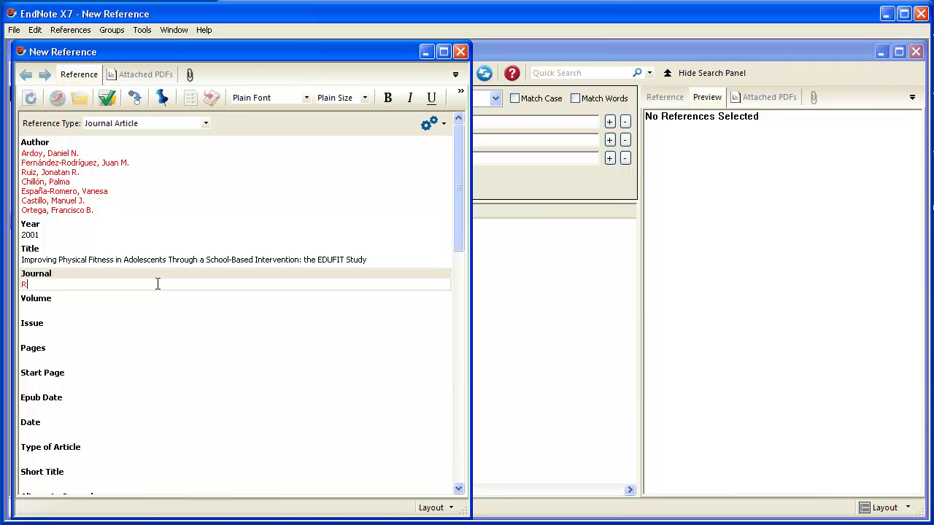
{"action": "type", "text": "evista Española d"}
{"action": "type", "text": "e Cardiología"}
- Set the reference's Volume to 64, Issue to 6 and Pages to 484-491
{"action": "key", "text": "Tab"}
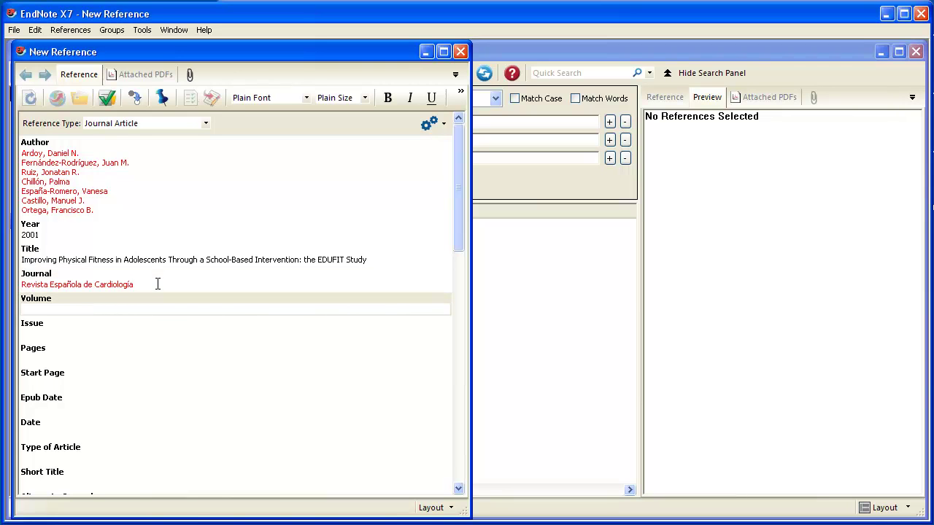
{"action": "type", "text": "64"}
{"action": "key", "text": "Tab"}
{"action": "type", "text": "6"}
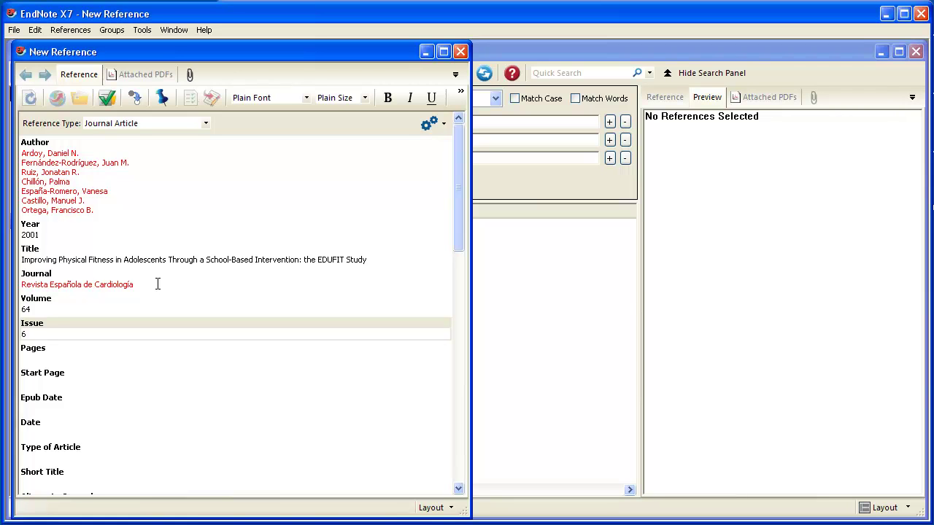
{"action": "key", "text": "Tab"}
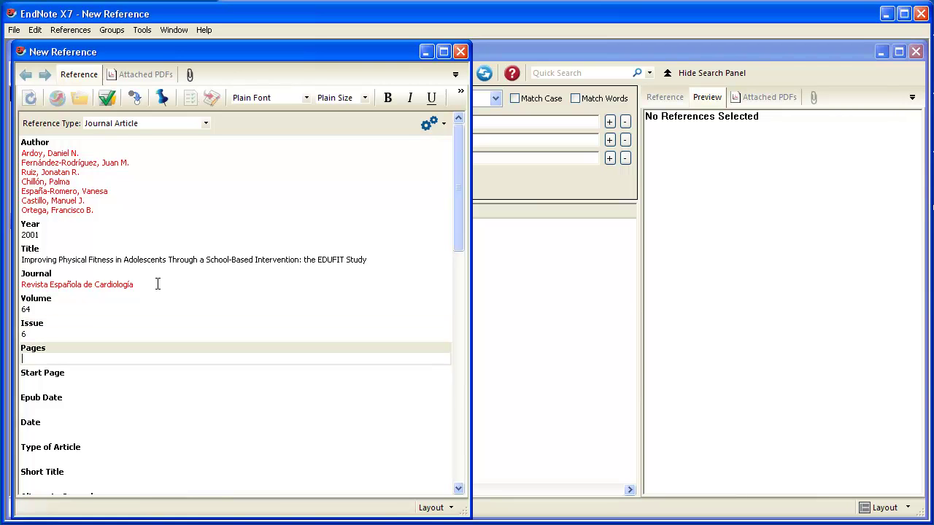
{"action": "type", "text": "484-491"}
- Make the reference's DOI field active, then switch to the PDF in Acrobat and copy the link location of the article's DOI
{"action": "scroll", "coordinate": [151, 375], "scroll_direction": "down", "scroll_amount": 6}
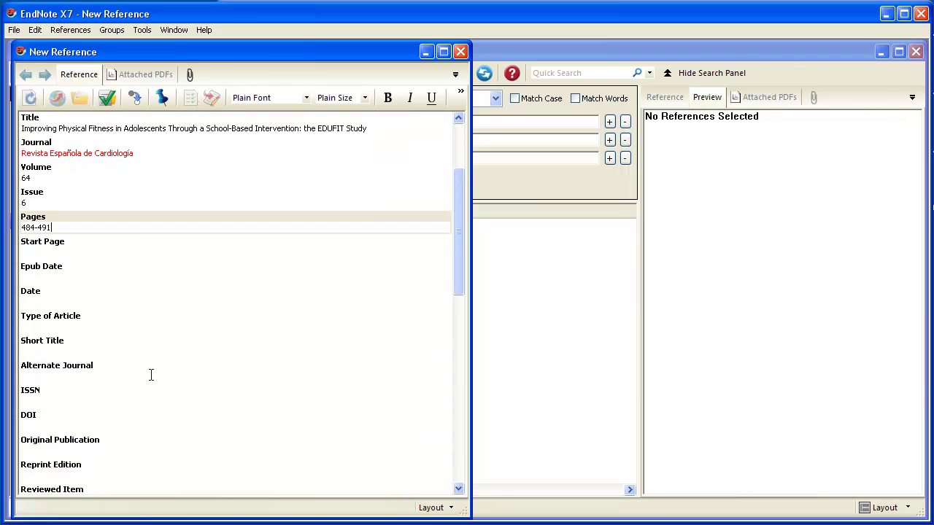
{"action": "scroll", "coordinate": [151, 375], "scroll_direction": "down", "scroll_amount": 1}
{"action": "left_click", "coordinate": [89, 369]}
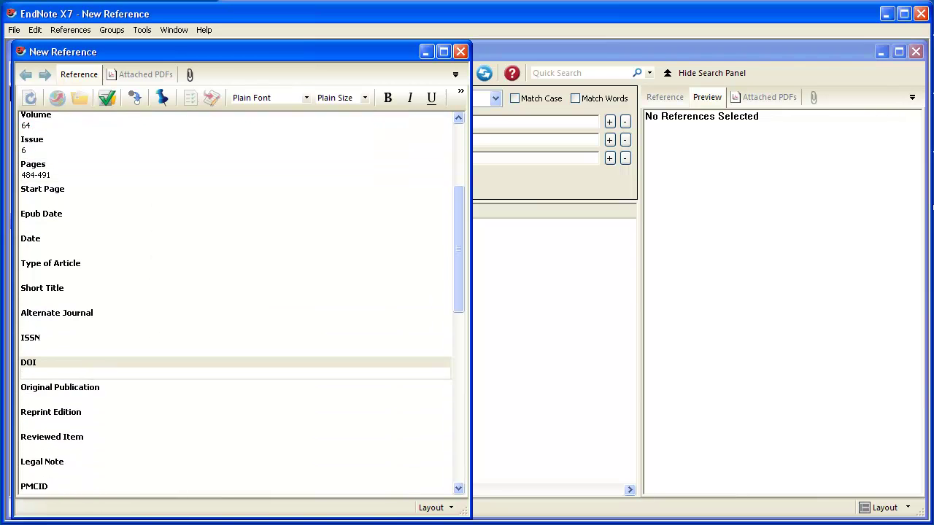
{"action": "key", "text": "alt+Tab"}
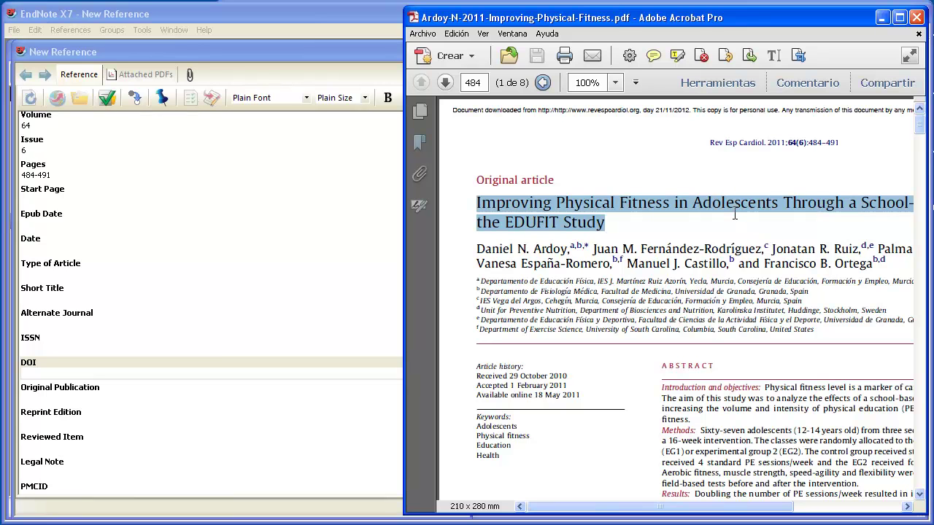
{"action": "scroll", "coordinate": [677, 285], "scroll_direction": "down", "scroll_amount": 4}
{"action": "scroll", "coordinate": [677, 284], "scroll_direction": "down", "scroll_amount": 10}
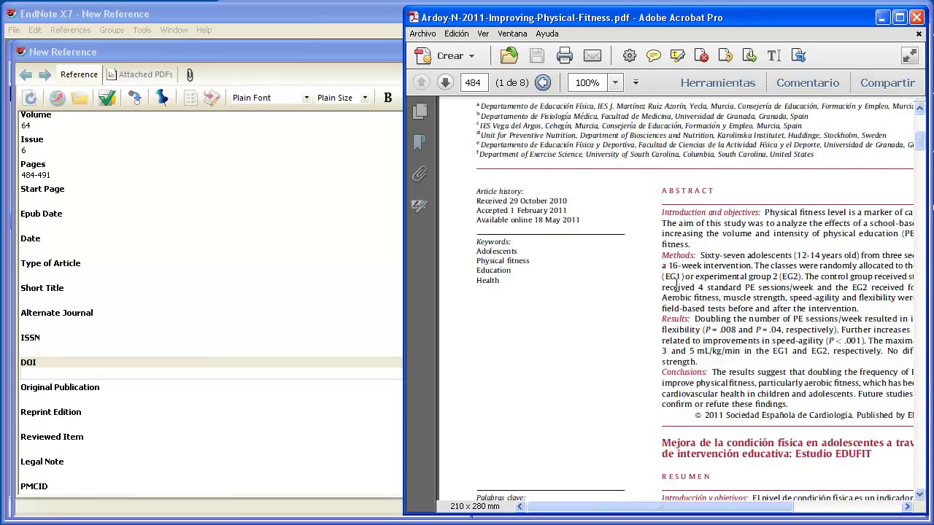
{"action": "scroll", "coordinate": [677, 284], "scroll_direction": "down", "scroll_amount": 2}
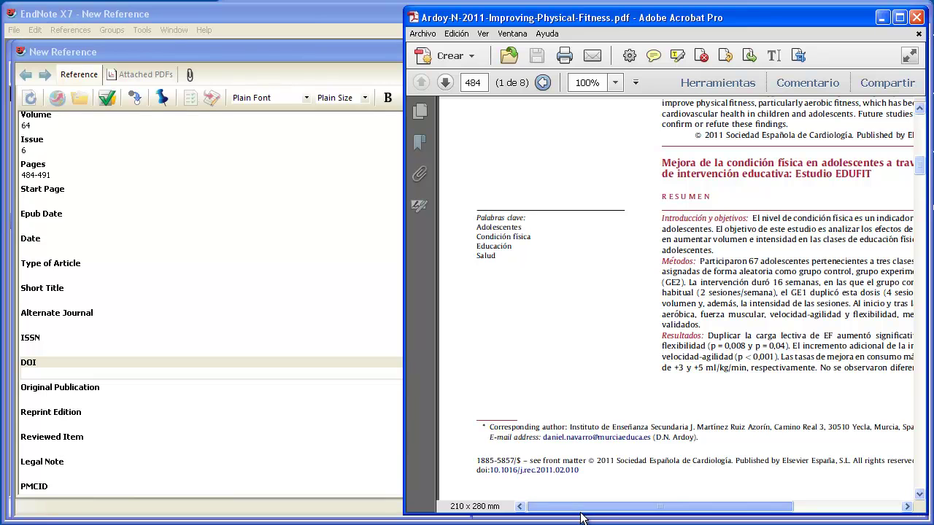
{"action": "left_click_drag", "start_coordinate": [585, 471], "coordinate": [490, 480]}
{"action": "left_click", "coordinate": [486, 476]}
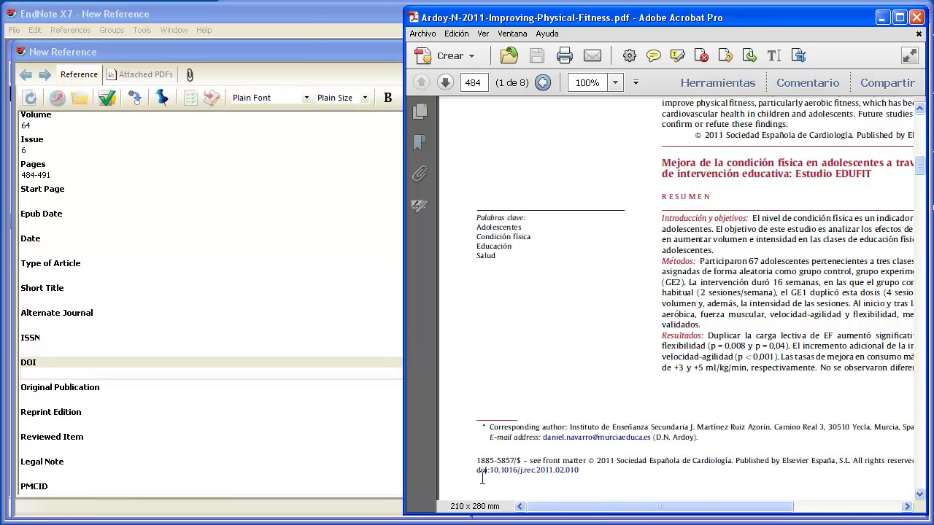
{"action": "left_click_drag", "start_coordinate": [581, 471], "coordinate": [488, 472]}
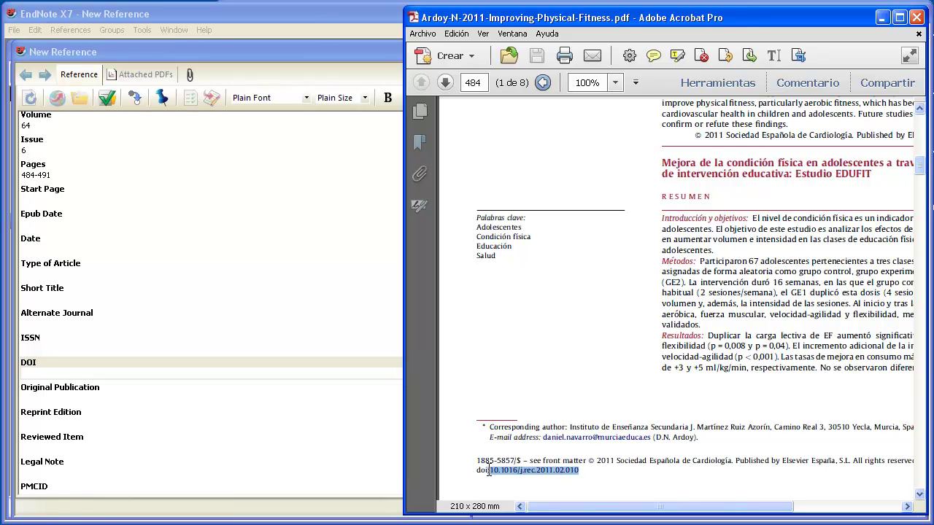
{"action": "right_click", "coordinate": [510, 471]}
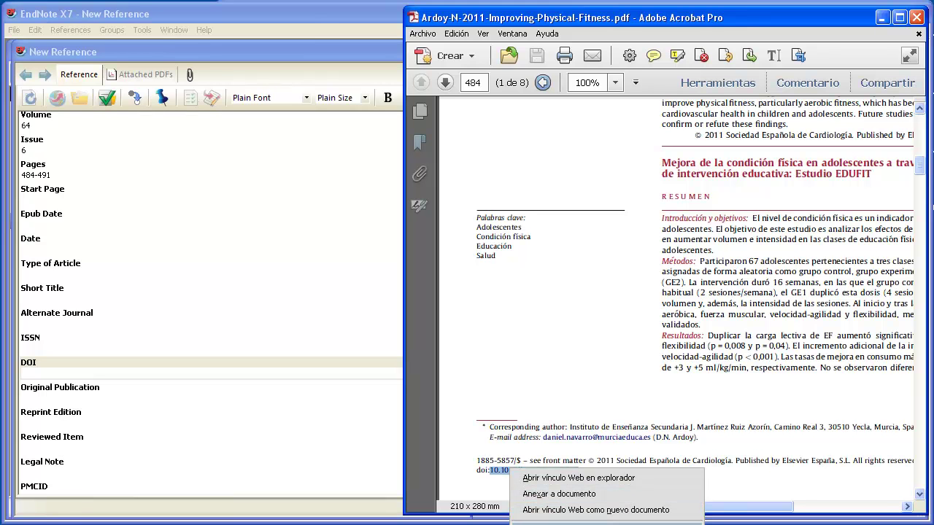
{"action": "left_click", "coordinate": [607, 521]}
{"action": "mouse_move", "coordinate": [646, 510]}
{"action": "left_mouse_down"}
{"action": "mouse_move", "coordinate": [741, 518]}
{"action": "mouse_move", "coordinate": [645, 515]}
{"action": "left_mouse_up"}
{"action": "scroll", "coordinate": [686, 427], "scroll_direction": "up", "scroll_amount": 2}
{"action": "scroll", "coordinate": [685, 426], "scroll_direction": "up", "scroll_amount": 8}
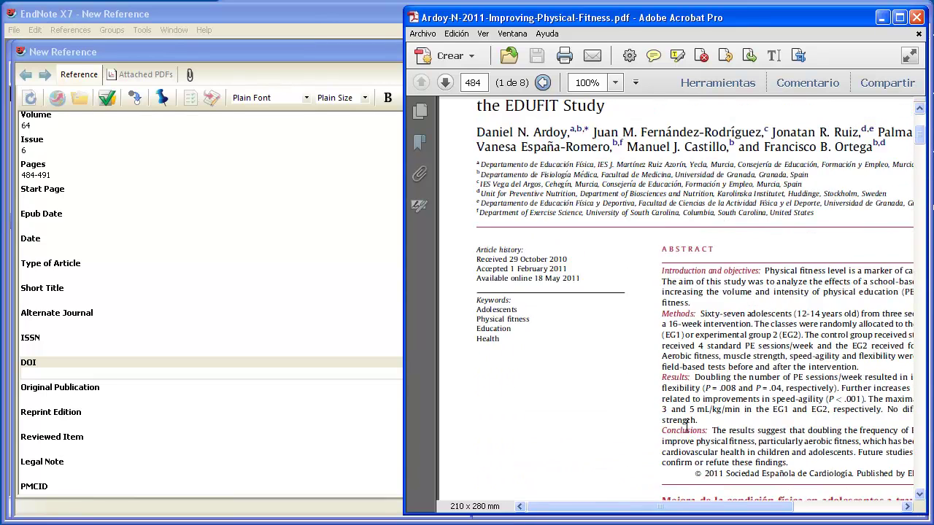
{"action": "scroll", "coordinate": [686, 427], "scroll_direction": "up", "scroll_amount": 2}
{"action": "mouse_move", "coordinate": [662, 514]}
{"action": "left_mouse_down"}
{"action": "mouse_move", "coordinate": [659, 502]}
{"action": "mouse_move", "coordinate": [737, 503]}
{"action": "mouse_move", "coordinate": [656, 503]}
{"action": "left_mouse_up"}
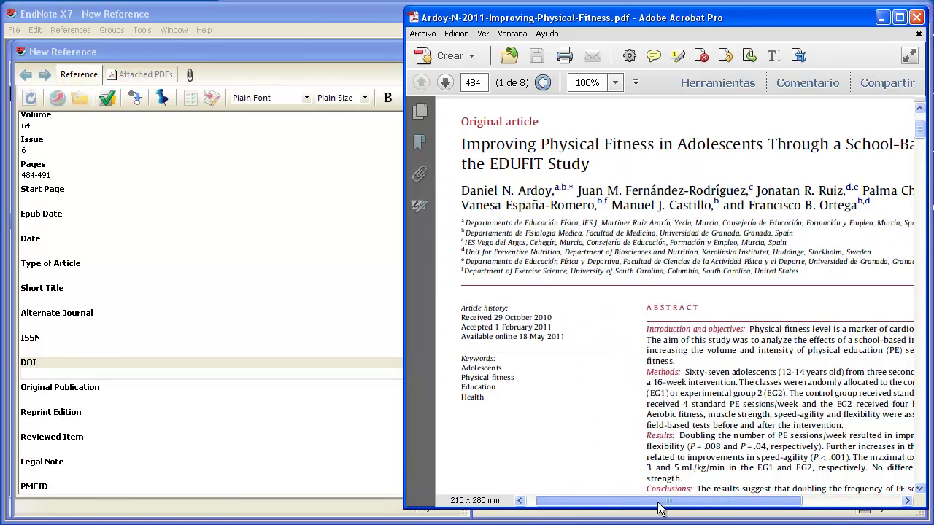
{"action": "scroll", "coordinate": [729, 367], "scroll_direction": "up", "scroll_amount": 2}
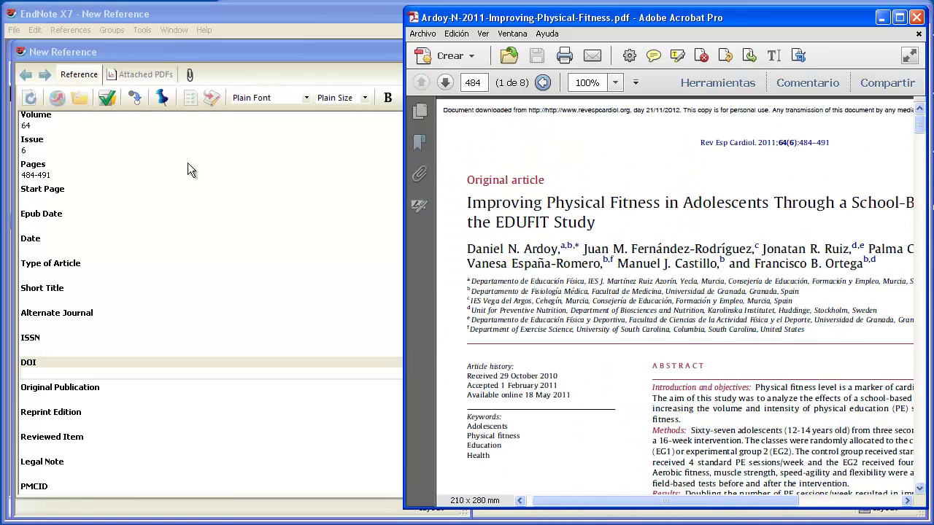
{"action": "left_click", "coordinate": [75, 373]}
{"action": "right_click", "coordinate": [76, 376]}
{"action": "left_click", "coordinate": [85, 409]}
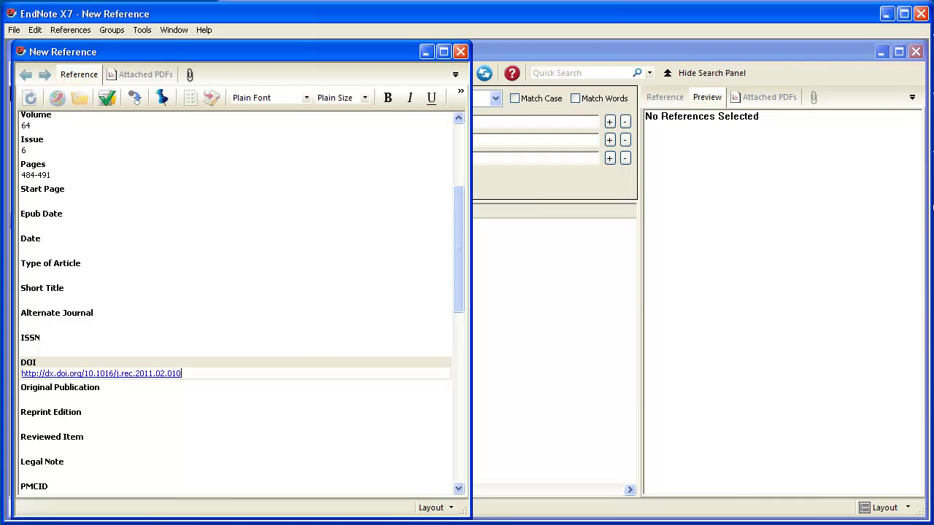
- Copy the link location of the journal citation line in the Acrobat PDF and paste it on a second line of EndNote's DOI field
{"action": "key", "text": "alt+Tab"}
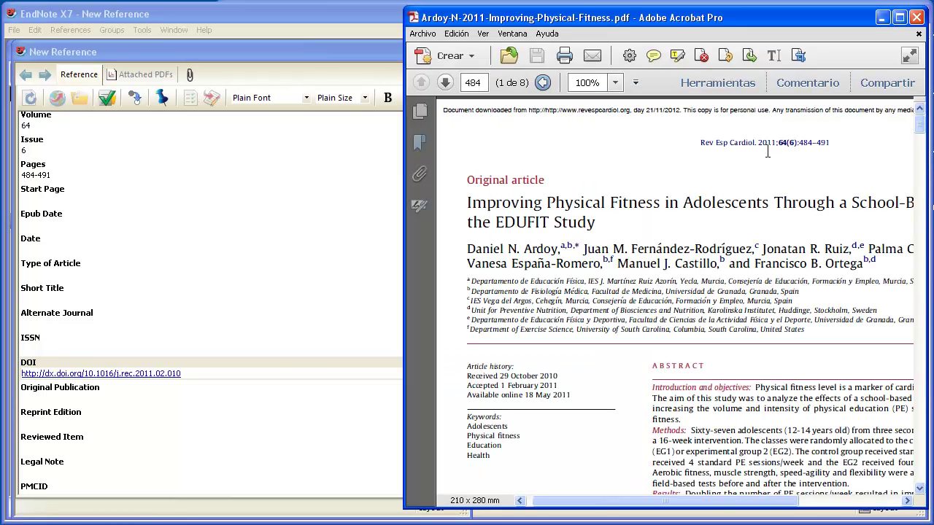
{"action": "right_click", "coordinate": [757, 148]}
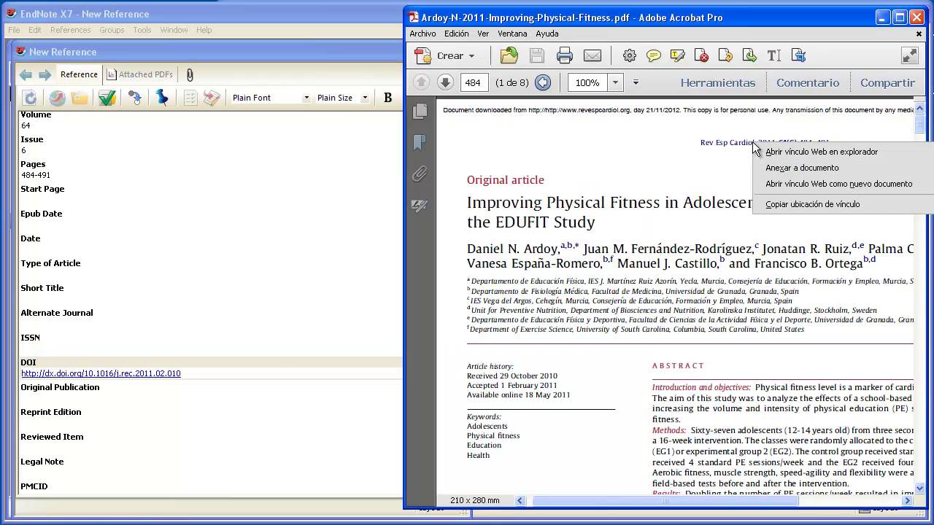
{"action": "left_click", "coordinate": [778, 206]}
{"action": "left_click", "coordinate": [238, 374]}
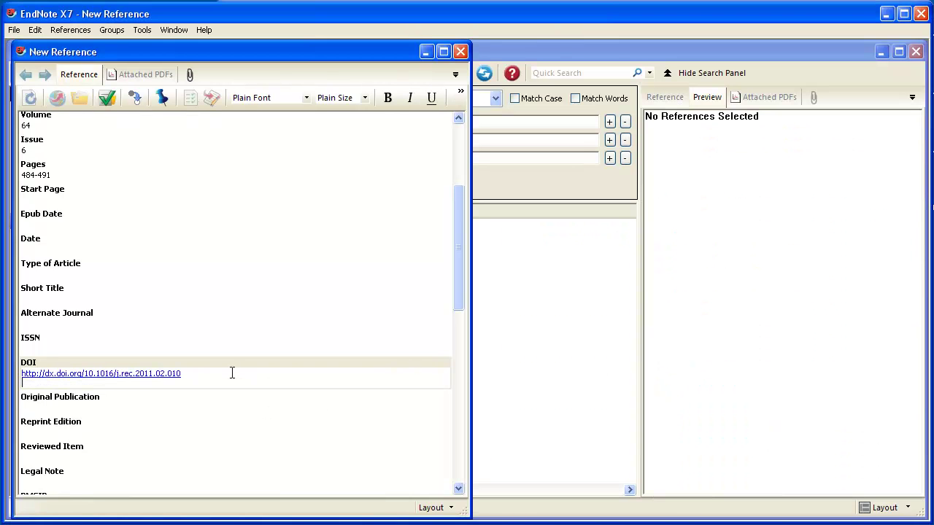
{"action": "type", "text": "http://dx.doi.org/10.1016/j.rec.2011.02.010"}
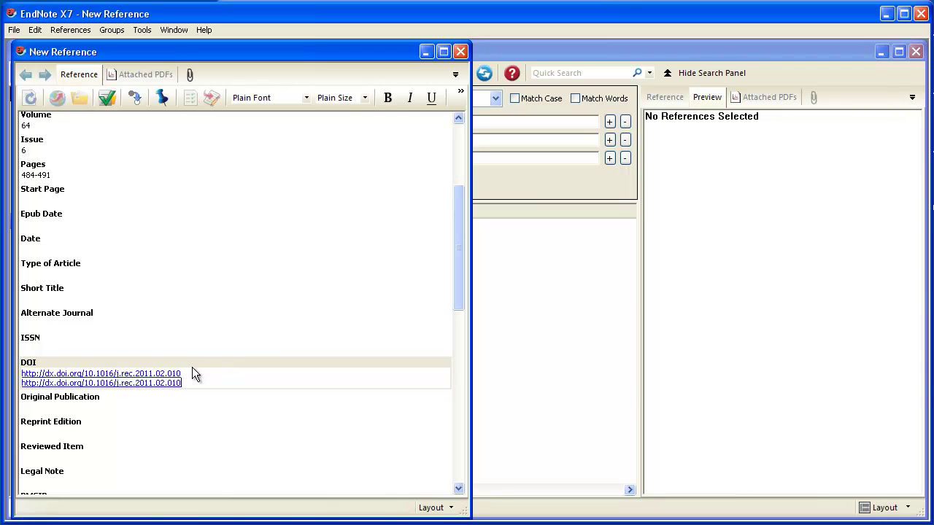
- Copy the first of the two DOI links and delete its line from the DOI field
{"action": "left_click_drag", "start_coordinate": [191, 374], "coordinate": [20, 376]}
{"action": "key", "text": "ctrl+c"}
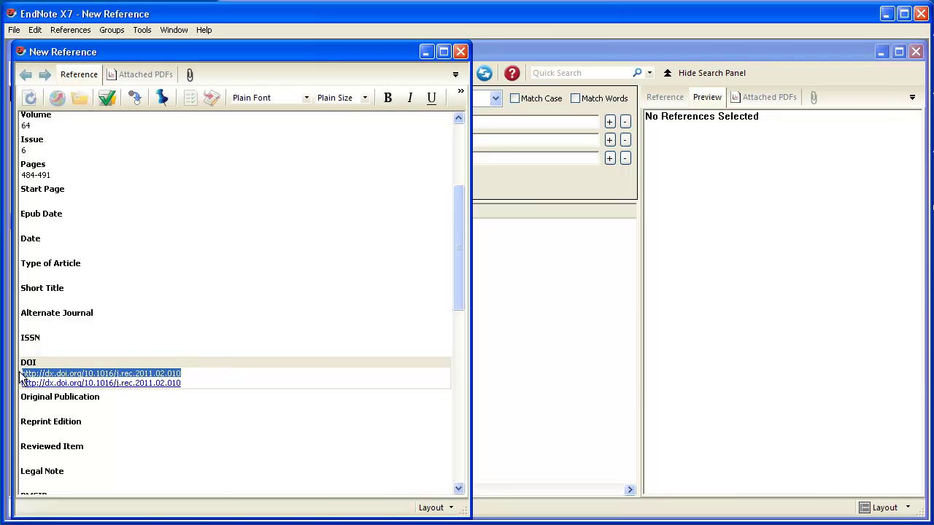
{"action": "key", "text": "Delete"}
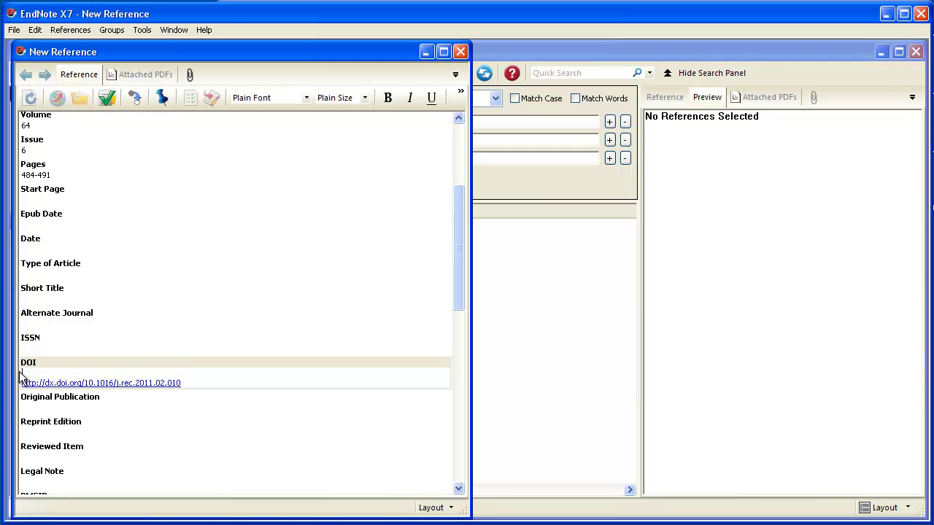
{"action": "key", "text": "Delete"}
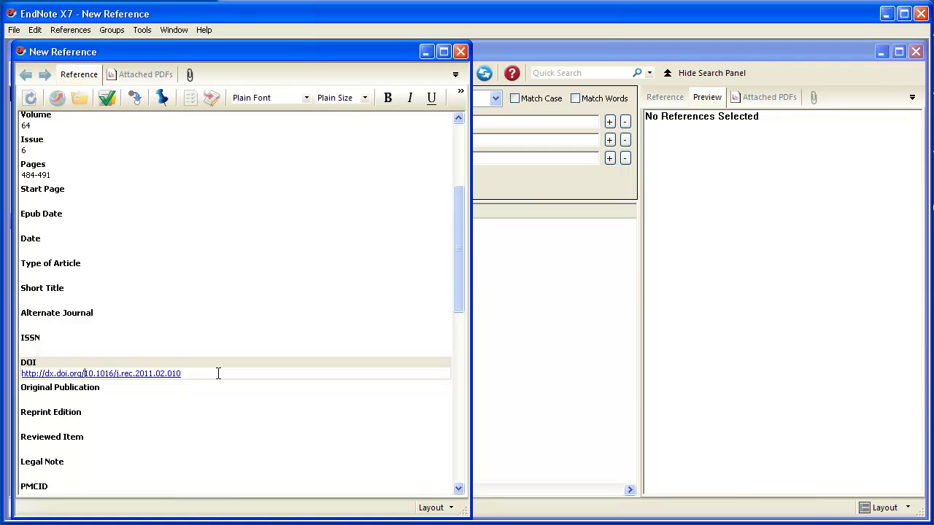
{"action": "key", "text": "BackSpace"}
{"action": "key", "text": "BackSpace"}
{"action": "key", "text": "BackSpace"}
{"action": "key", "text": "BackSpace"}
{"action": "key", "text": "BackSpace"}
{"action": "key", "text": "BackSpace"}
{"action": "key", "text": "BackSpace"}
{"action": "key", "text": "BackSpace"}
{"action": "key", "text": "BackSpace"}
{"action": "key", "text": "BackSpace"}
{"action": "key", "text": "BackSpace"}
{"action": "key", "text": "BackSpace"}
{"action": "key", "text": "BackSpace"}
{"action": "key", "text": "BackSpace"}
{"action": "key", "text": "BackSpace"}
{"action": "key", "text": "BackSpace"}
{"action": "key", "text": "BackSpace"}
{"action": "key", "text": "BackSpace"}
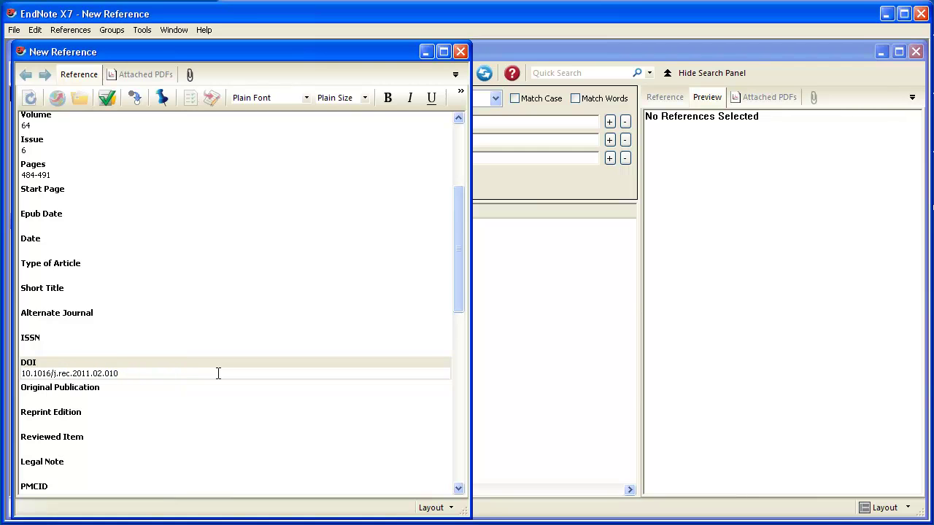
{"action": "left_click", "coordinate": [462, 49]}
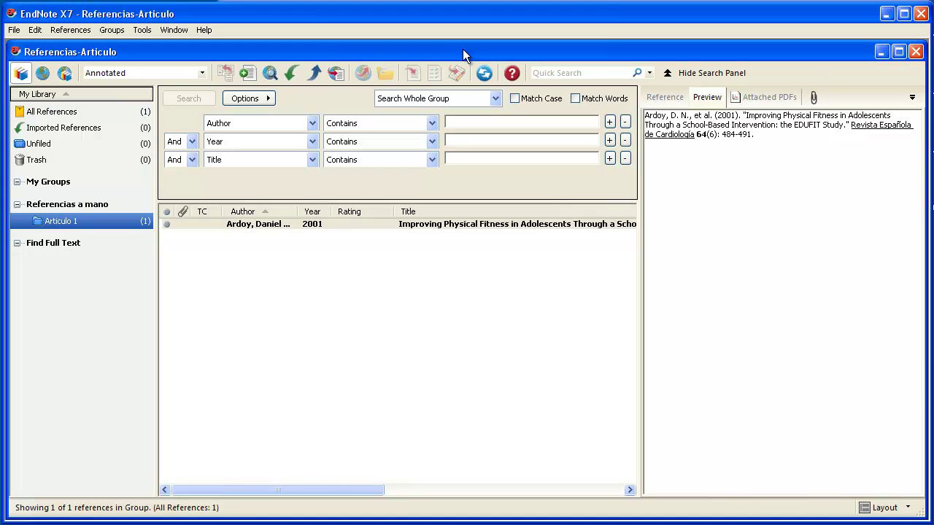
- Preview the reference in the Vancouver output style, and switch the style to APA 6th
{"action": "left_click", "coordinate": [202, 74]}
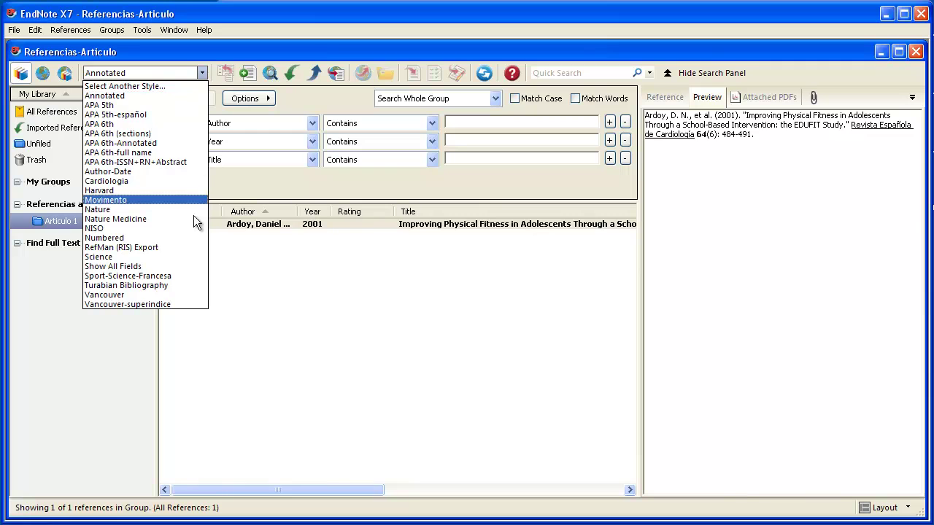
{"action": "left_click", "coordinate": [173, 294]}
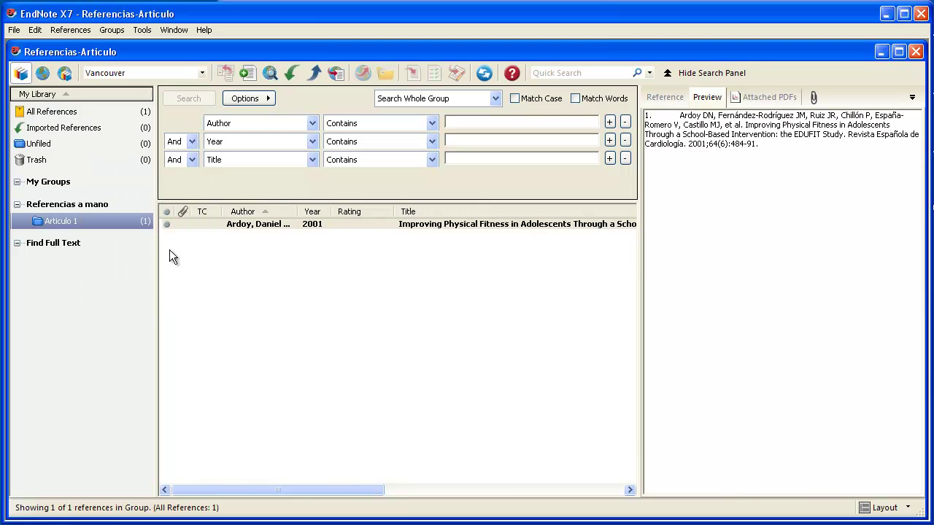
{"action": "left_click", "coordinate": [200, 73]}
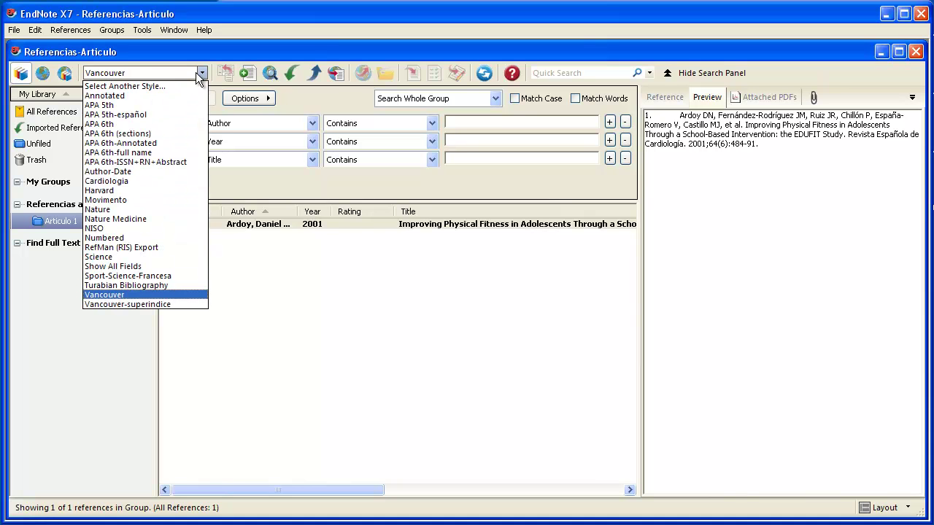
{"action": "left_click", "coordinate": [153, 123]}
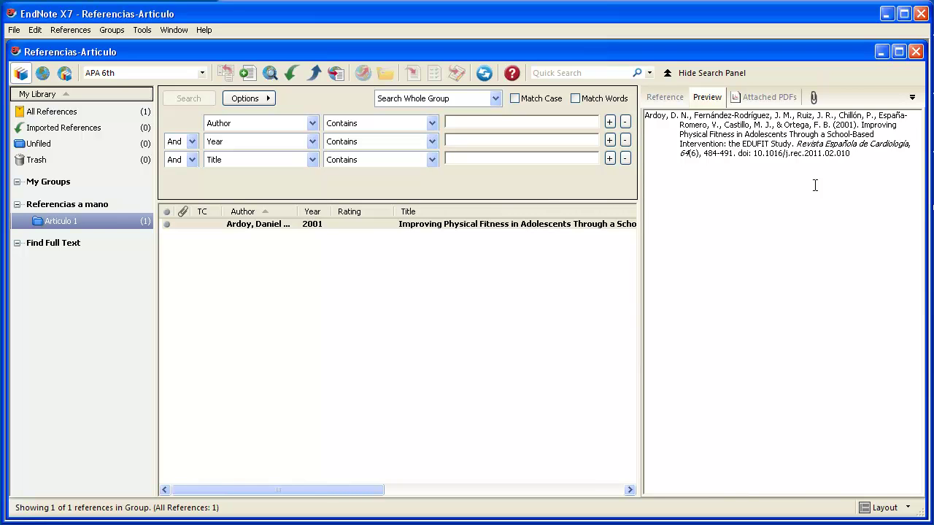
{"action": "left_click", "coordinate": [665, 95]}
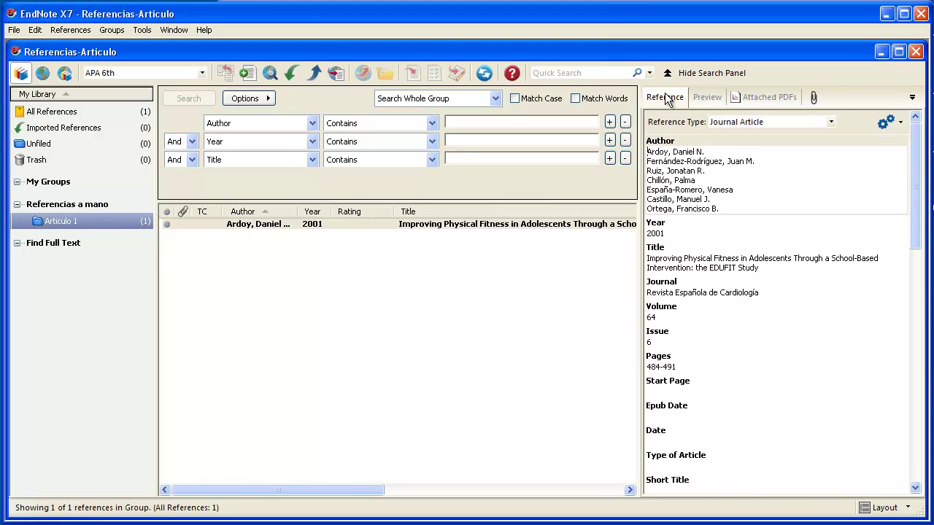
{"action": "scroll", "coordinate": [832, 238], "scroll_direction": "down", "scroll_amount": 5}
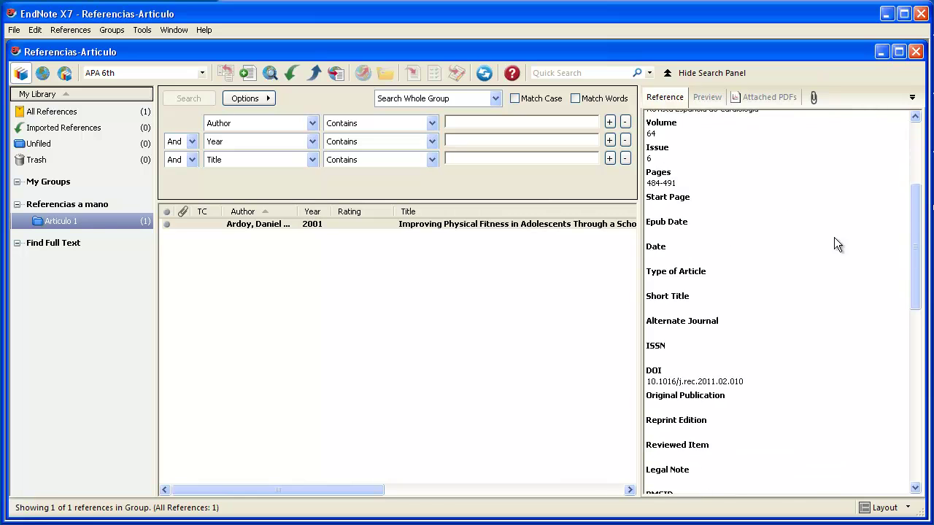
{"action": "left_click_drag", "start_coordinate": [751, 301], "coordinate": [631, 302]}
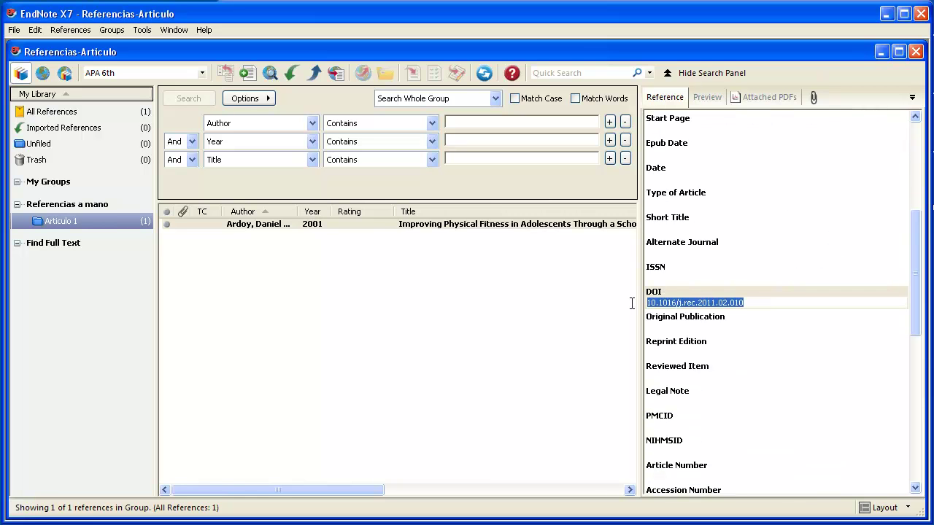
{"action": "right_click", "coordinate": [685, 301]}
{"action": "left_click", "coordinate": [702, 331]}
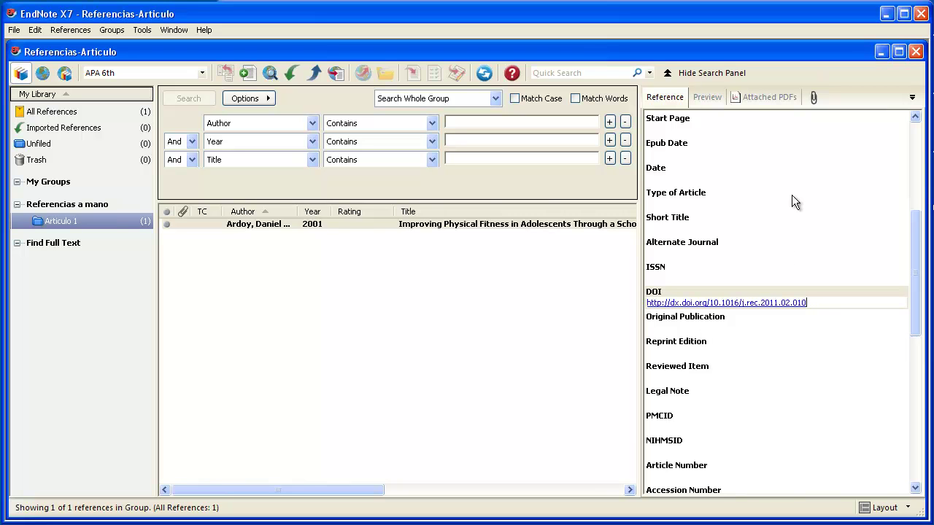
- Reselect the article's reference and check its formatted APA 6th preview and its attached PDFs
{"action": "left_click", "coordinate": [511, 307]}
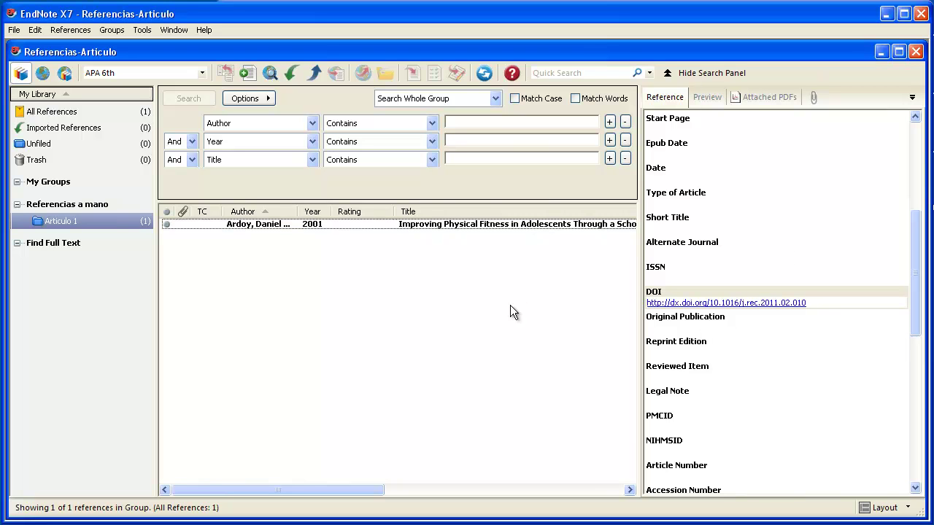
{"action": "left_click", "coordinate": [425, 224]}
{"action": "left_click", "coordinate": [706, 97]}
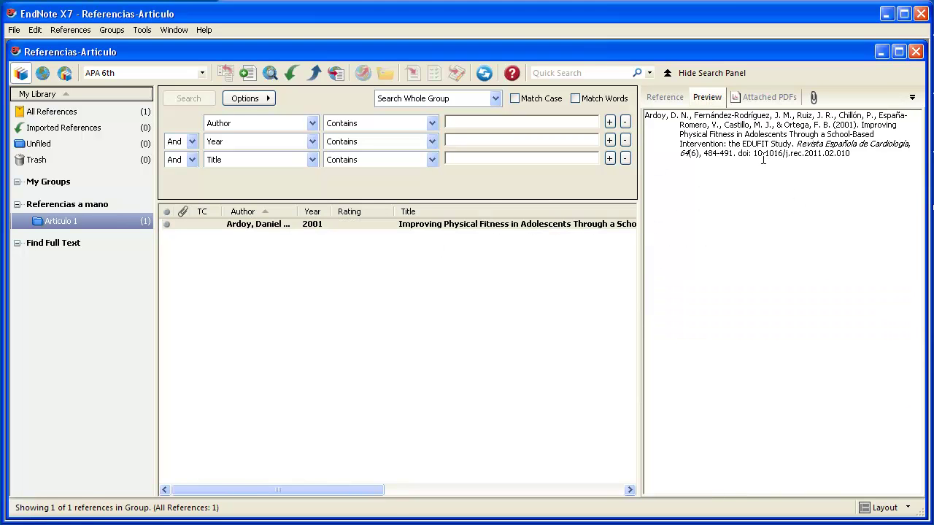
{"action": "left_click", "coordinate": [768, 98]}
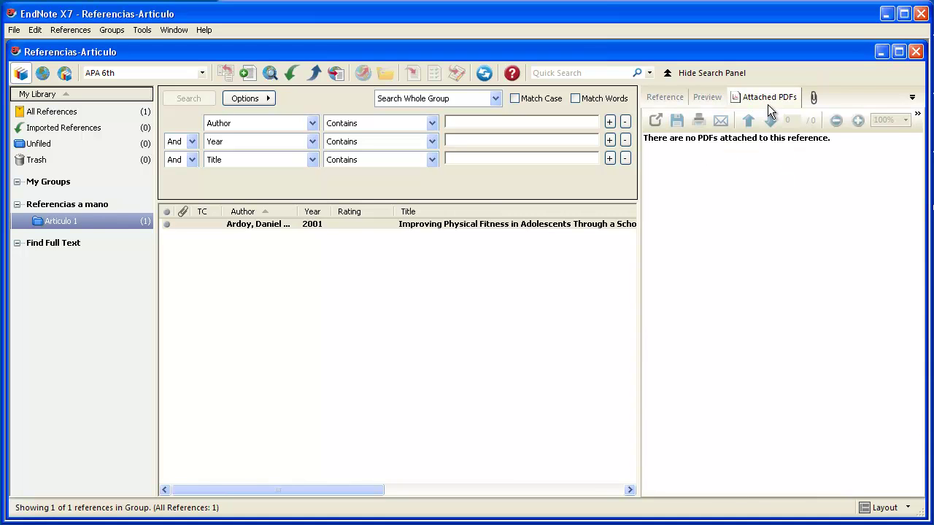
- Show all references in the library, select the article's reference and open its field details
{"action": "left_click", "coordinate": [189, 263]}
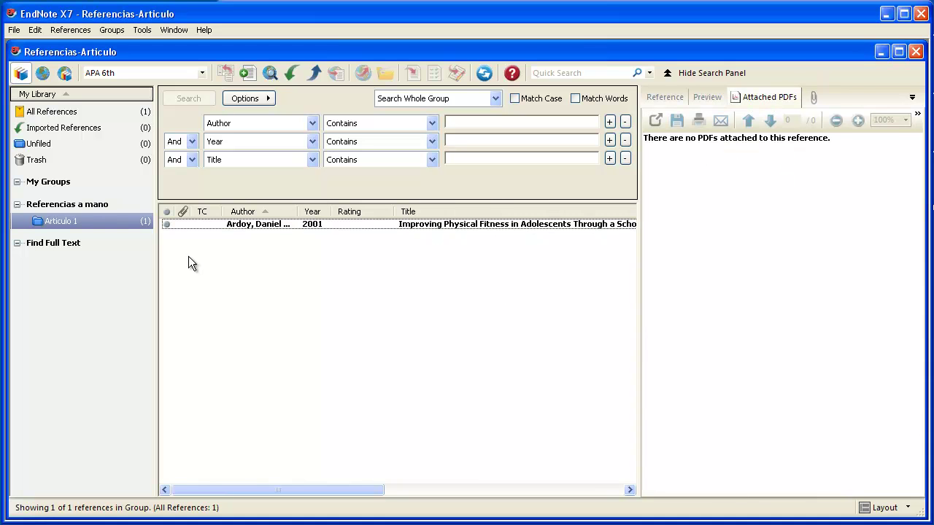
{"action": "left_click", "coordinate": [62, 113]}
{"action": "left_click", "coordinate": [229, 256]}
{"action": "left_click", "coordinate": [257, 224]}
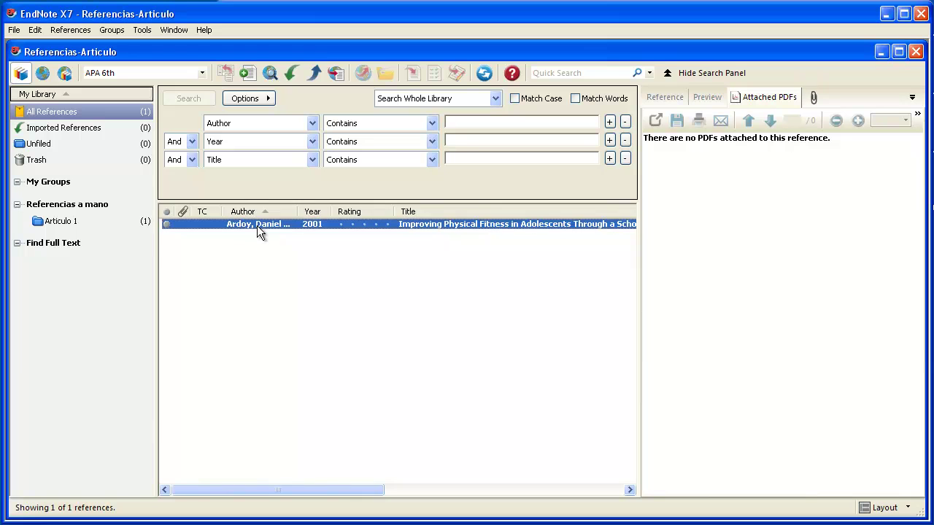
{"action": "left_click", "coordinate": [663, 100]}
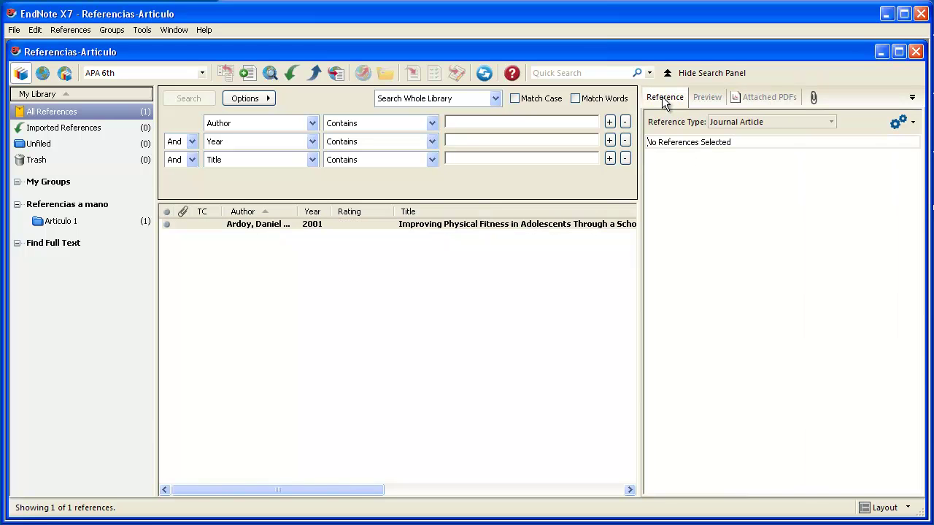
- Select the article's reference, check its preview, and inspect its fields down to the DOI in a separate reference window
{"action": "left_click", "coordinate": [540, 224]}
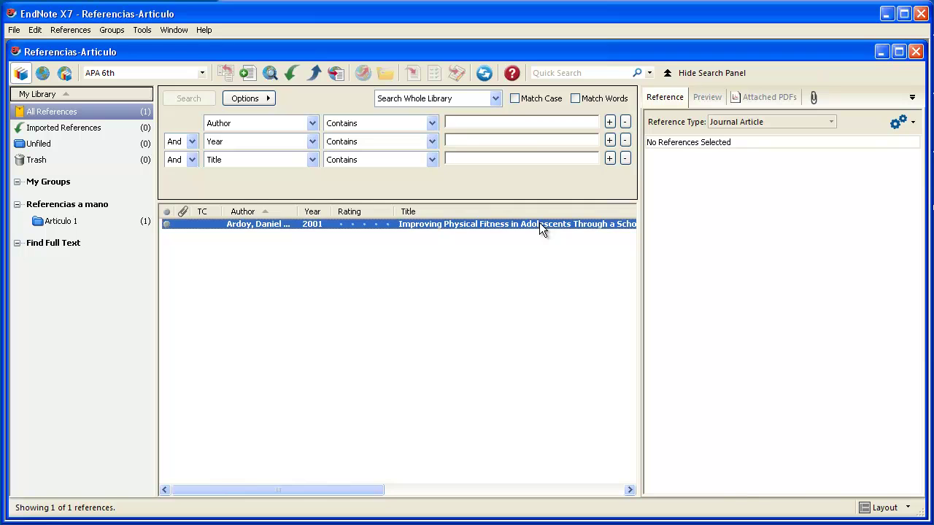
{"action": "left_click", "coordinate": [703, 99]}
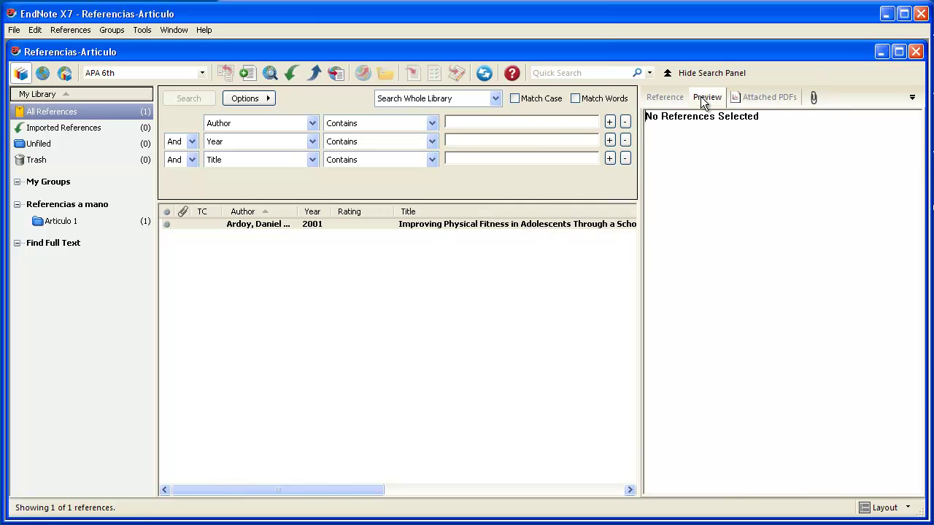
{"action": "double_click", "coordinate": [529, 224]}
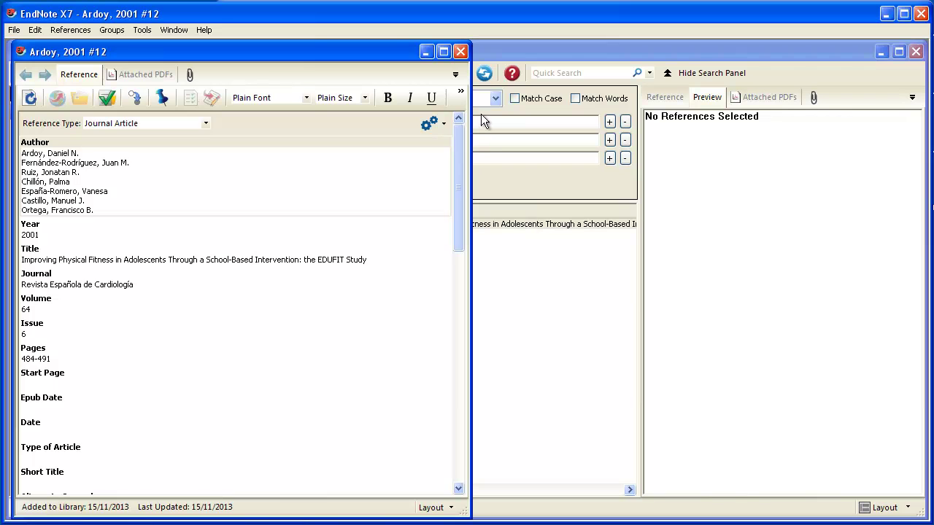
{"action": "left_click_drag", "start_coordinate": [463, 146], "coordinate": [458, 271]}
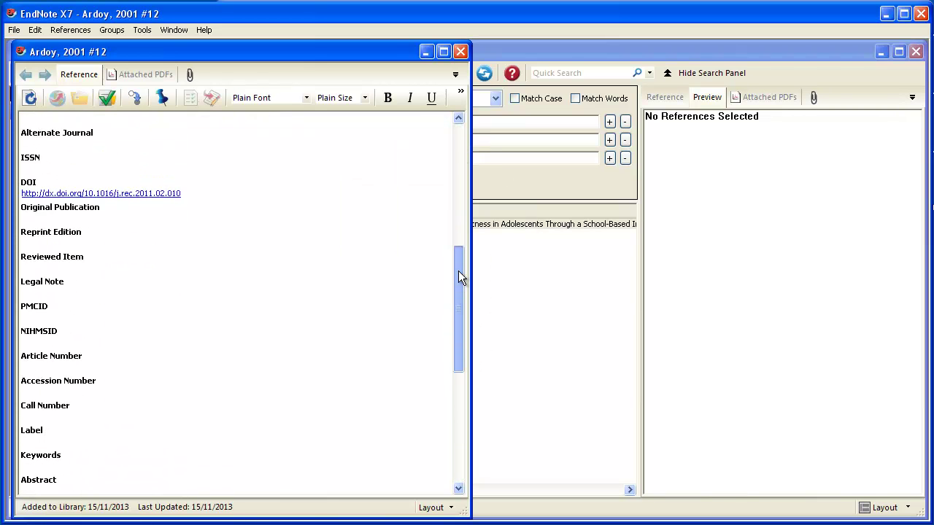
{"action": "left_click", "coordinate": [459, 52]}
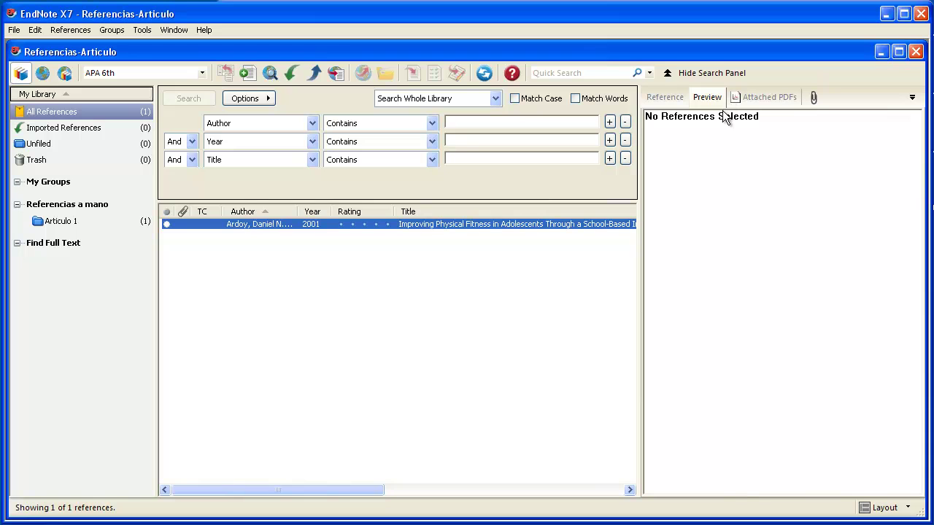
- Check the field details, formatted preview and attached PDFs in the main library, and reselect the article's reference
{"action": "left_click", "coordinate": [674, 98]}
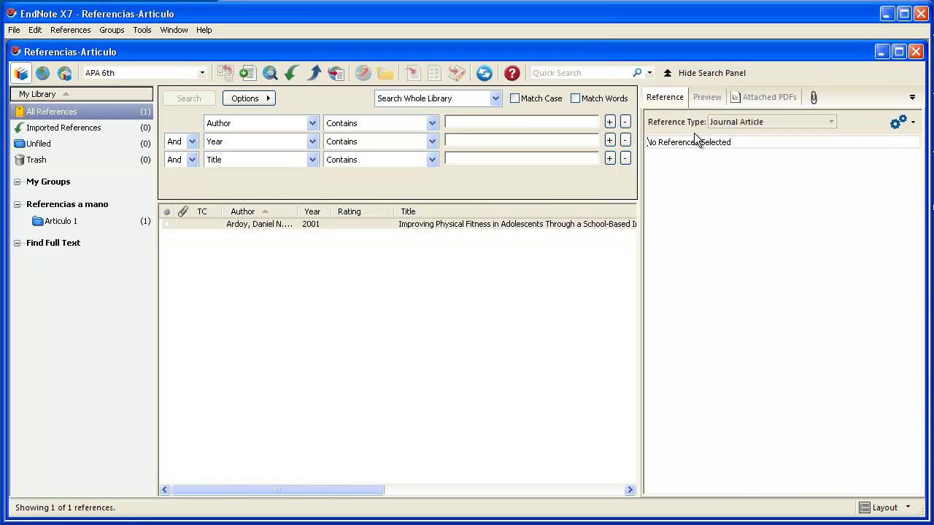
{"action": "left_click", "coordinate": [709, 97]}
{"action": "left_click", "coordinate": [763, 97]}
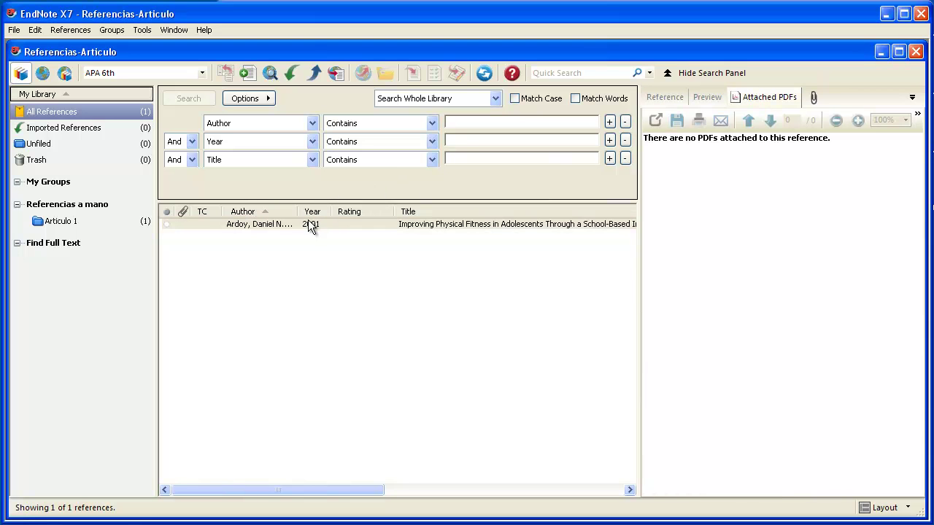
{"action": "left_click", "coordinate": [284, 224]}
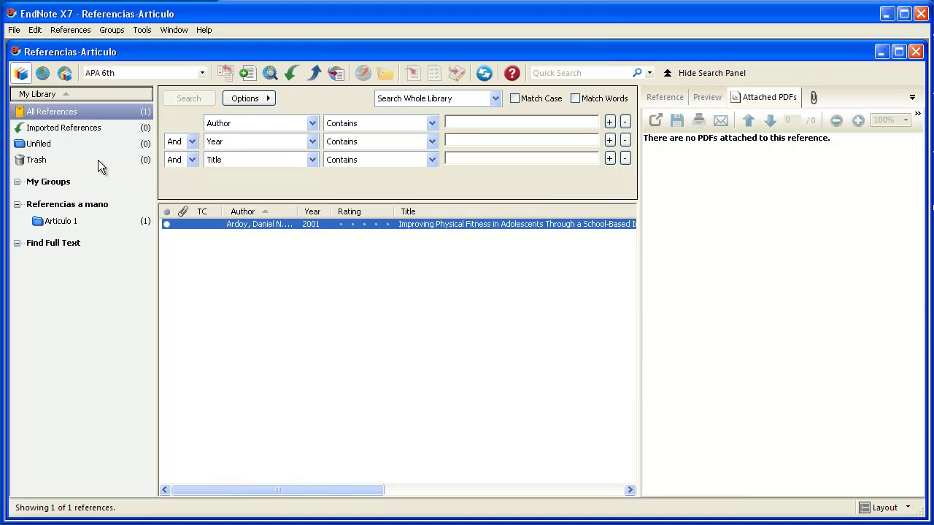
- Show the Articulo 1 group, select the article's reference and mark it as unread
{"action": "left_click", "coordinate": [58, 221]}
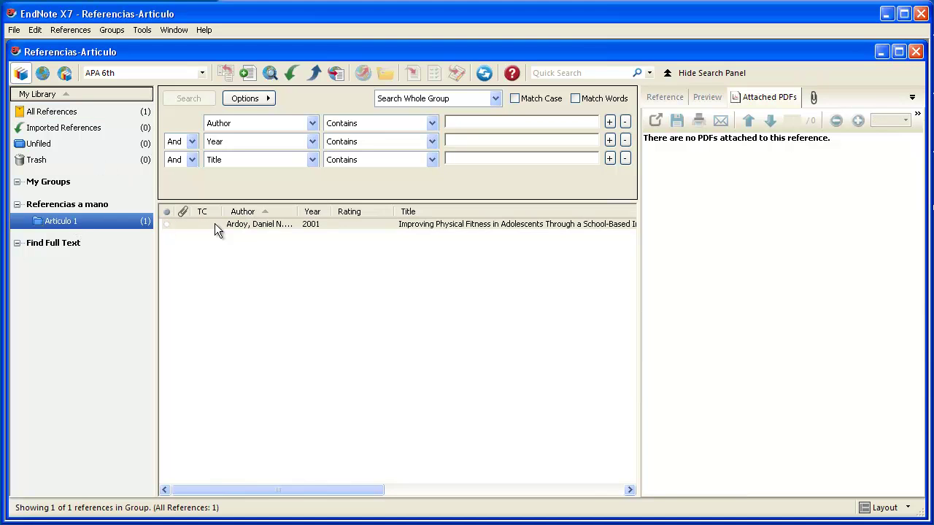
{"action": "left_click", "coordinate": [242, 228]}
{"action": "left_click", "coordinate": [165, 226]}
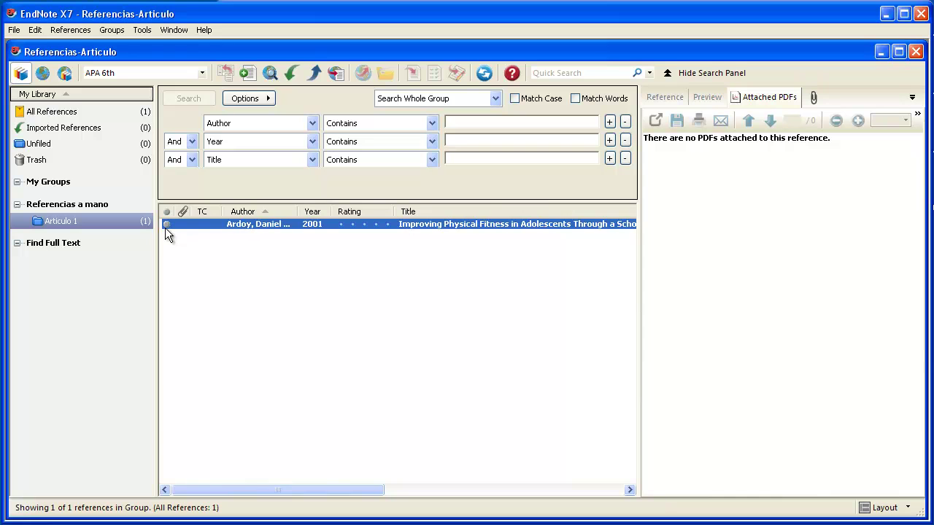
- Review the group reference's fields down to the DOI and its formatted APA 6th preview
{"action": "left_click", "coordinate": [654, 99]}
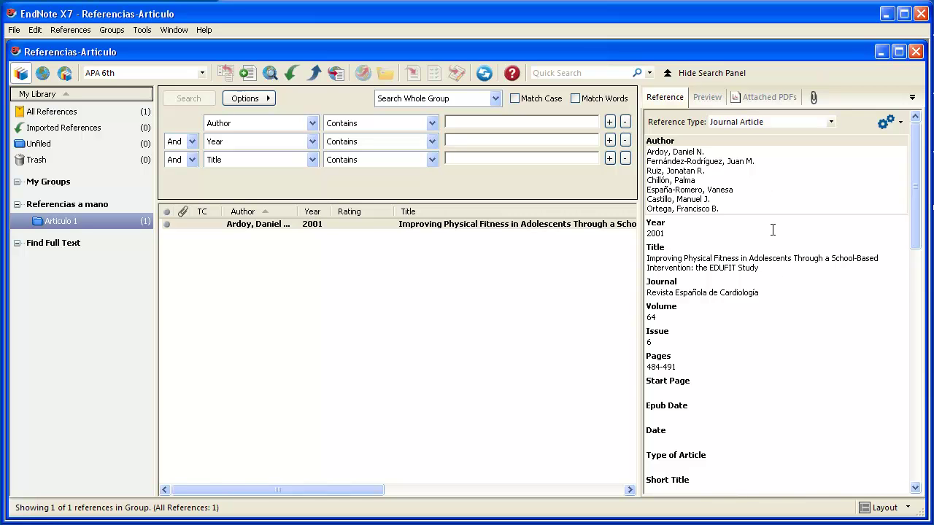
{"action": "scroll", "coordinate": [773, 230], "scroll_direction": "down", "scroll_amount": 3}
{"action": "scroll", "coordinate": [772, 229], "scroll_direction": "up", "scroll_amount": 1}
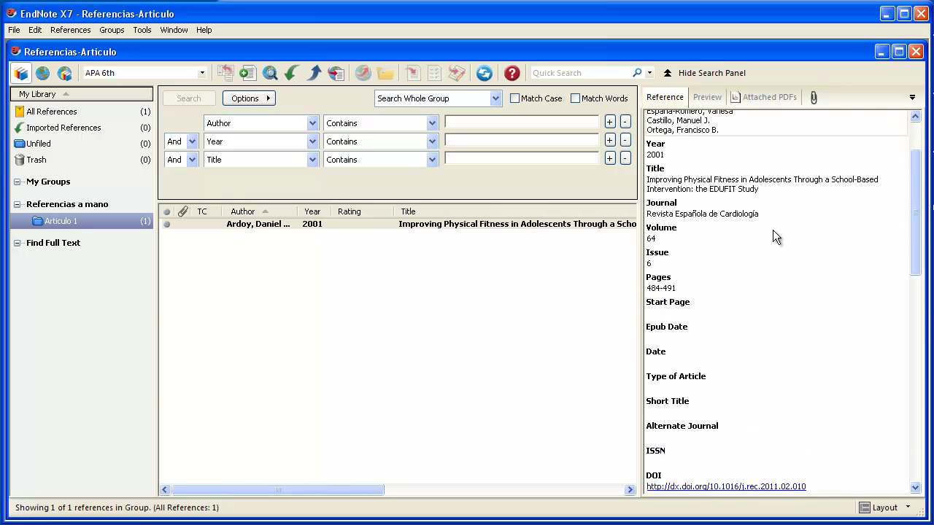
{"action": "left_click", "coordinate": [706, 98]}
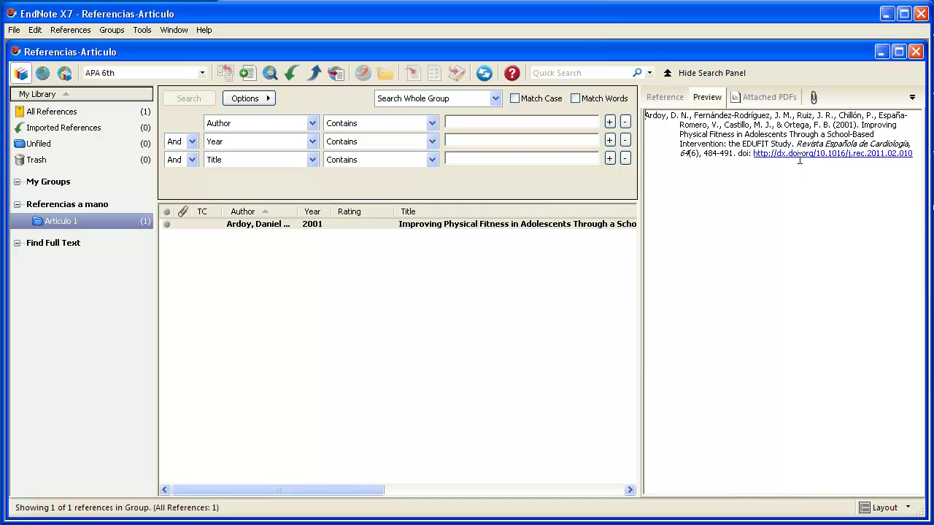